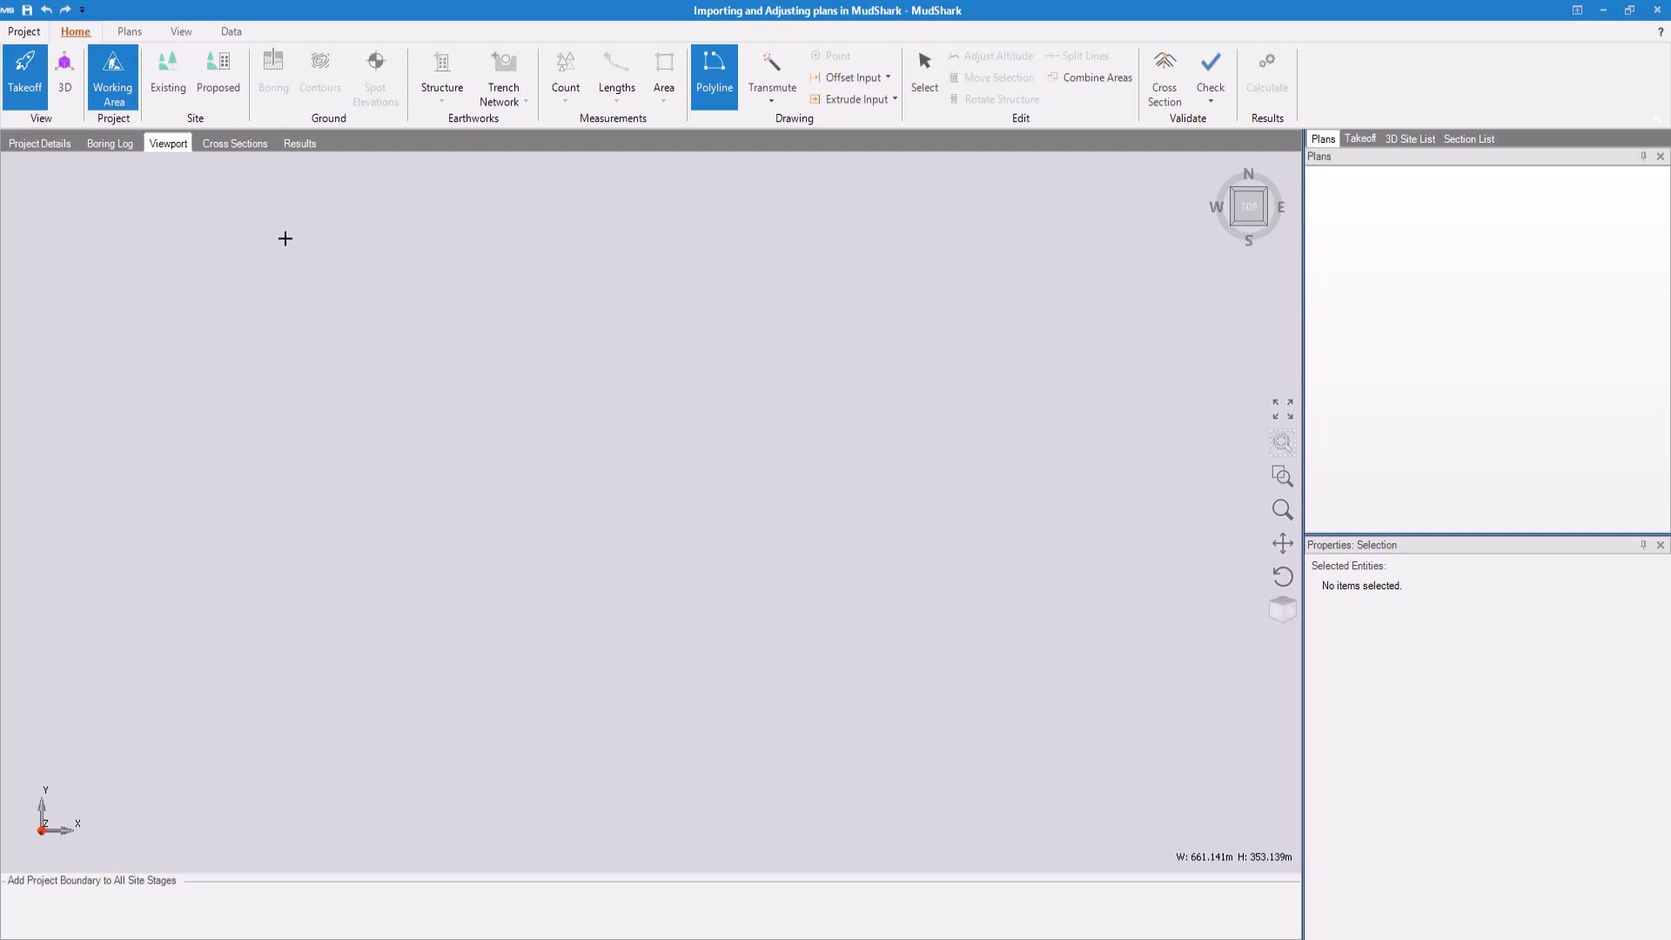
Step: Start inserting a plan from the file Civil Document.pdf in the Demo Plans folder
click(119, 33)
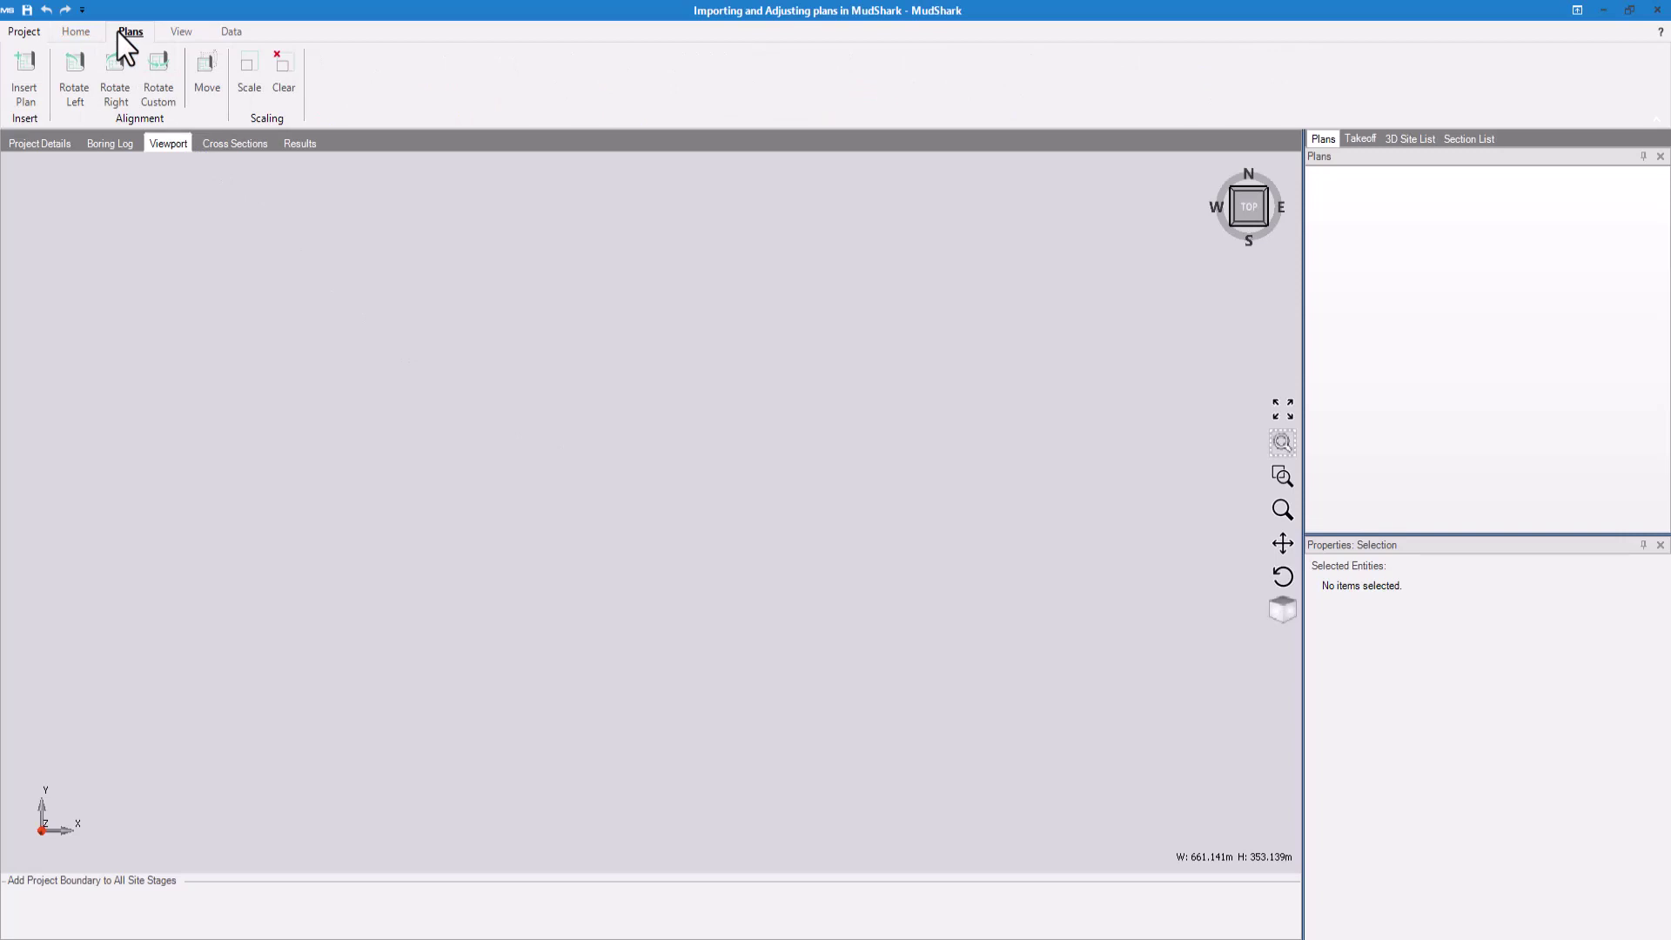
click(33, 74)
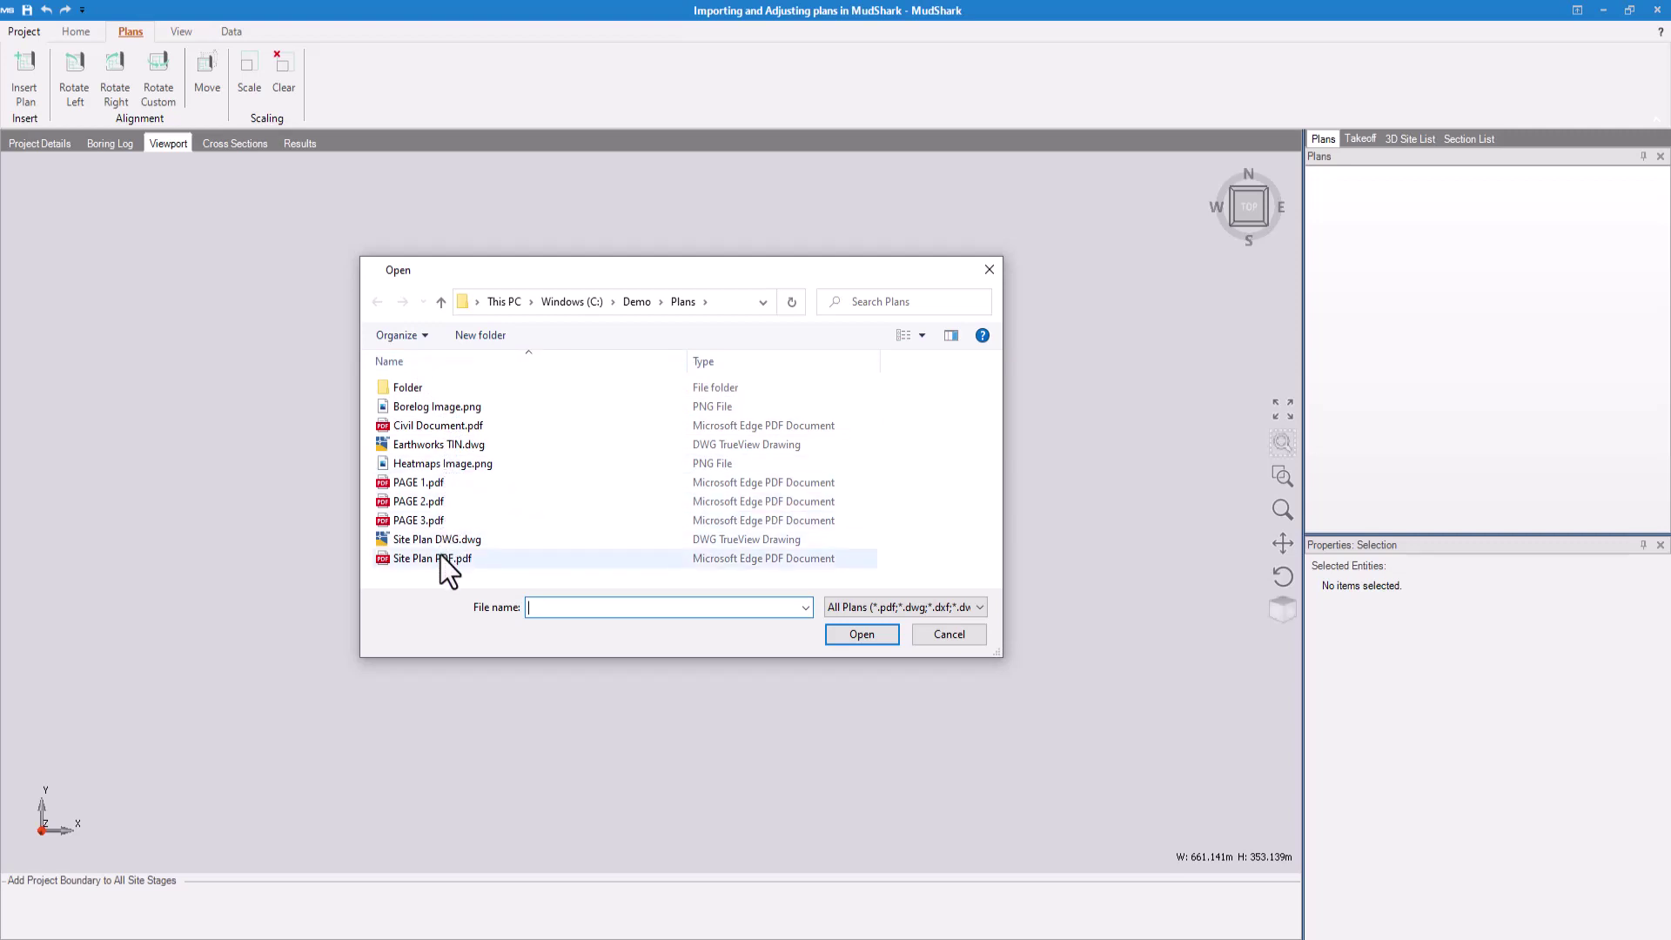
click(441, 428)
click(839, 641)
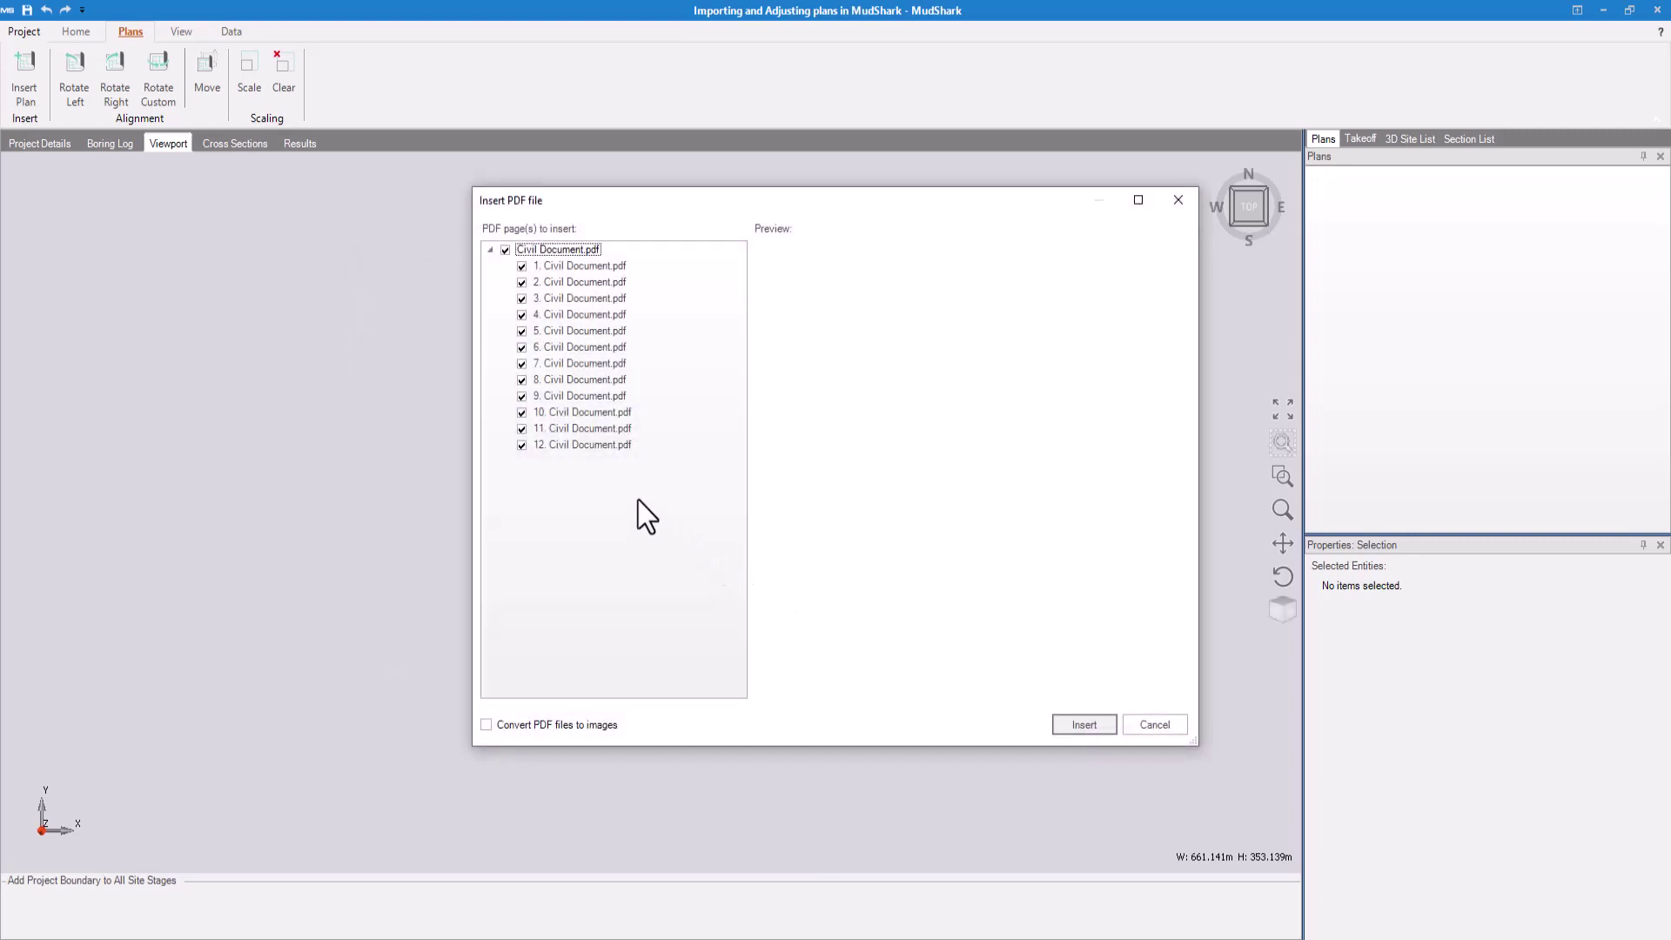
Step: Preview pages 6 and 5 of Civil Document.pdf and insert only page 5
click(592, 363)
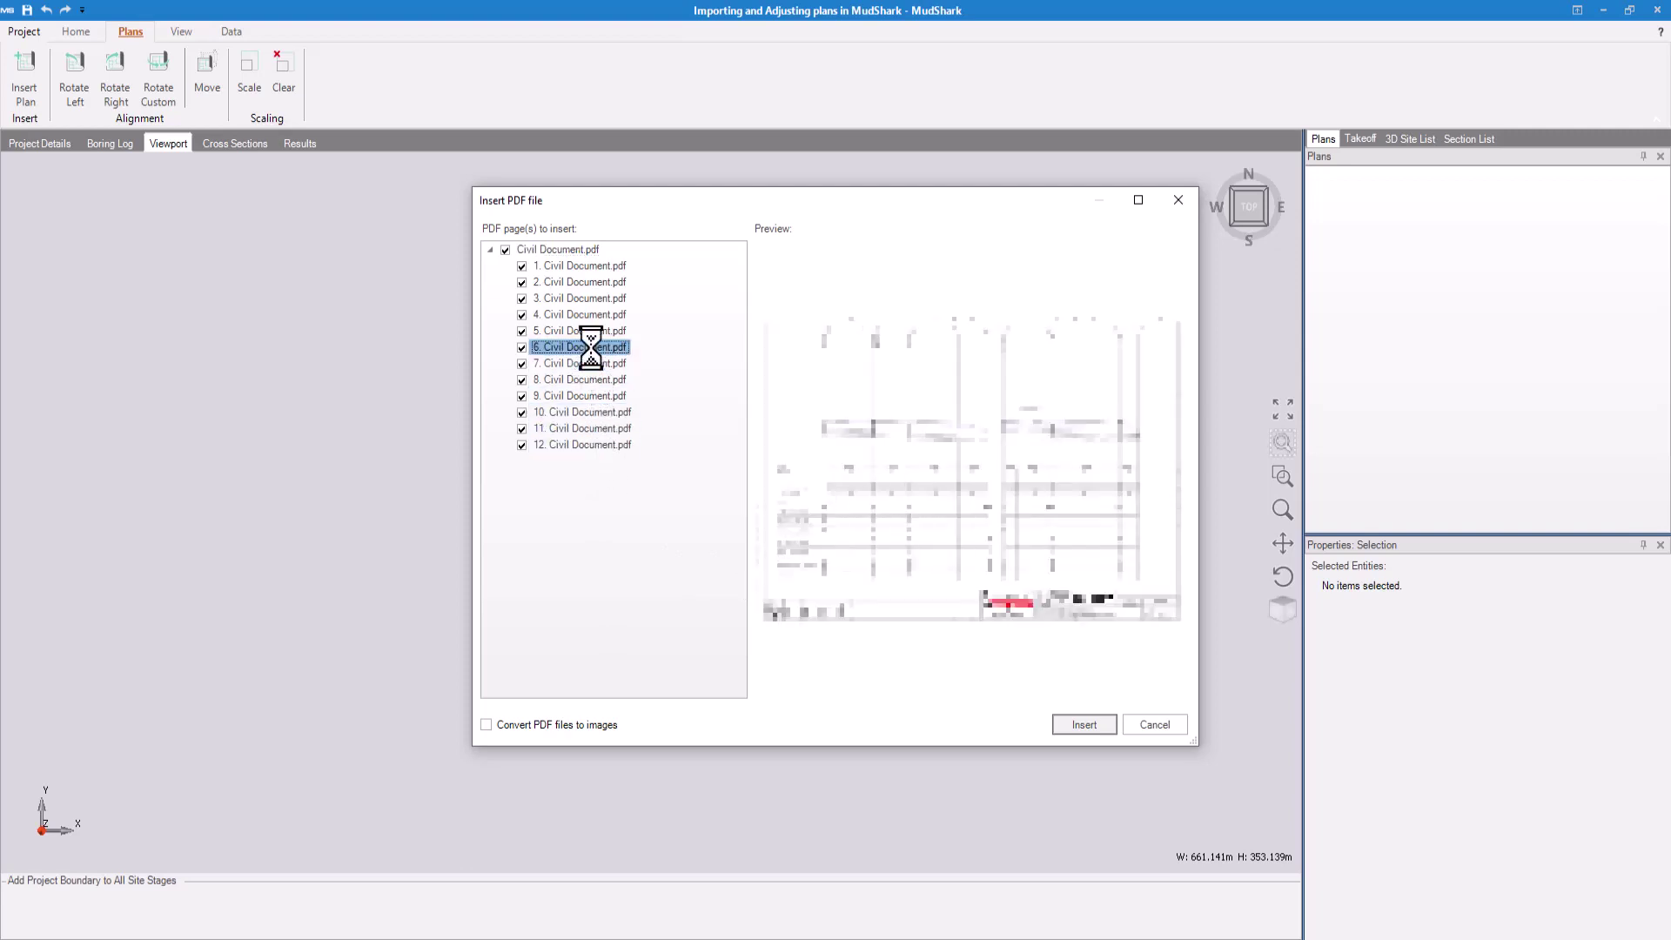
click(589, 334)
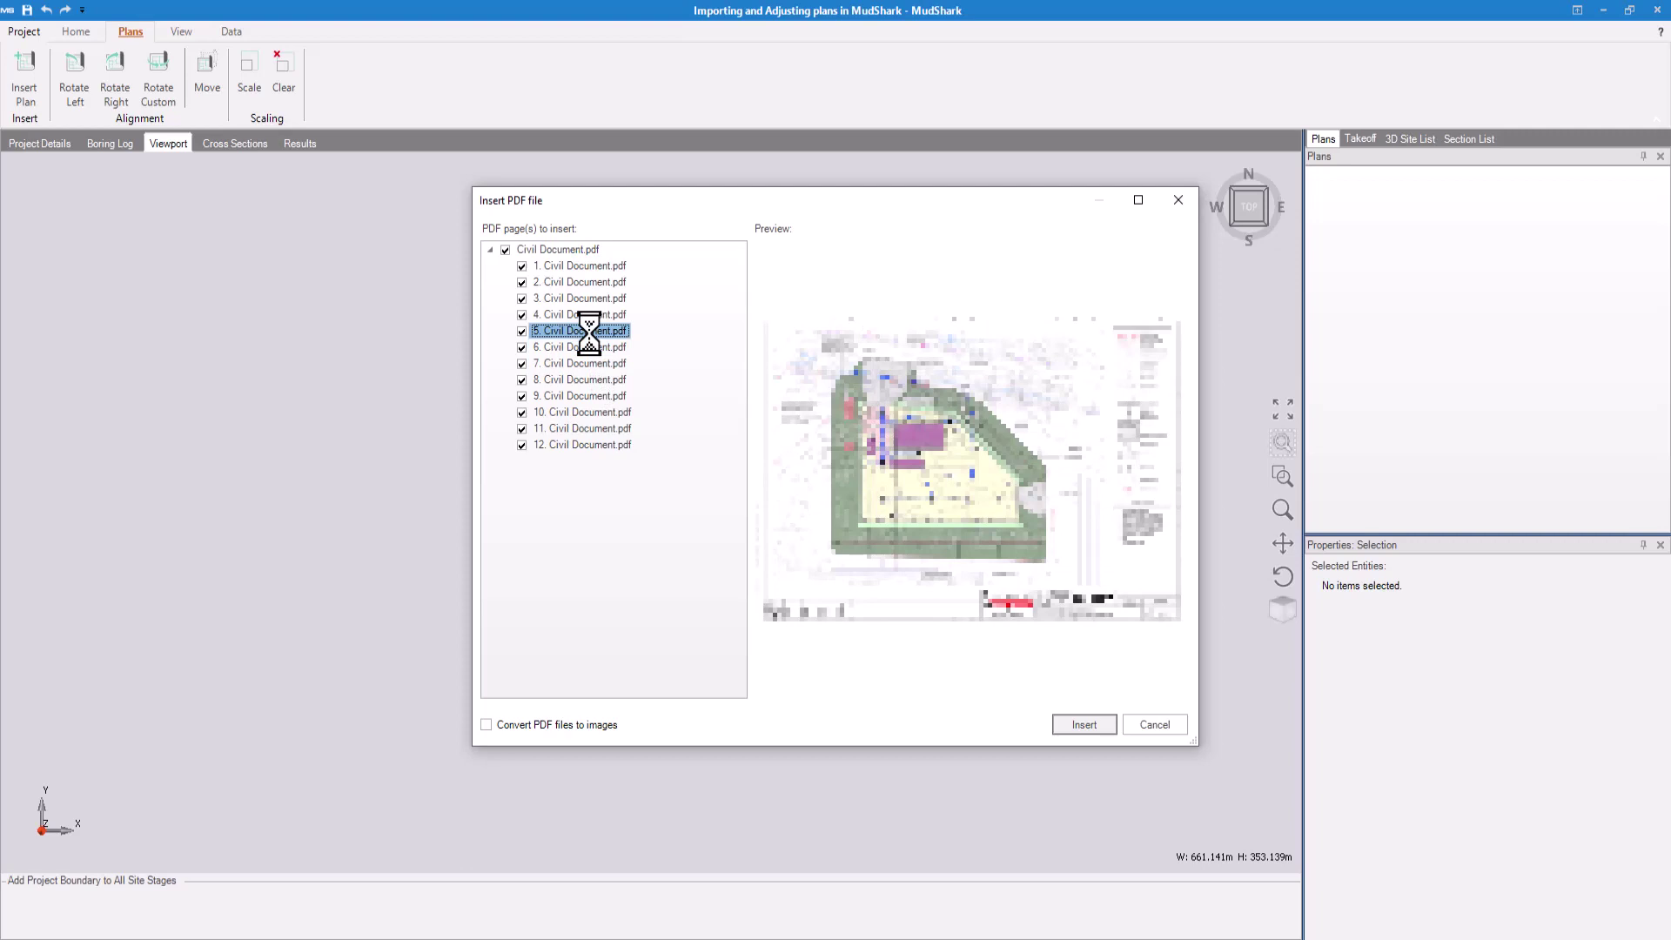
click(504, 251)
click(522, 330)
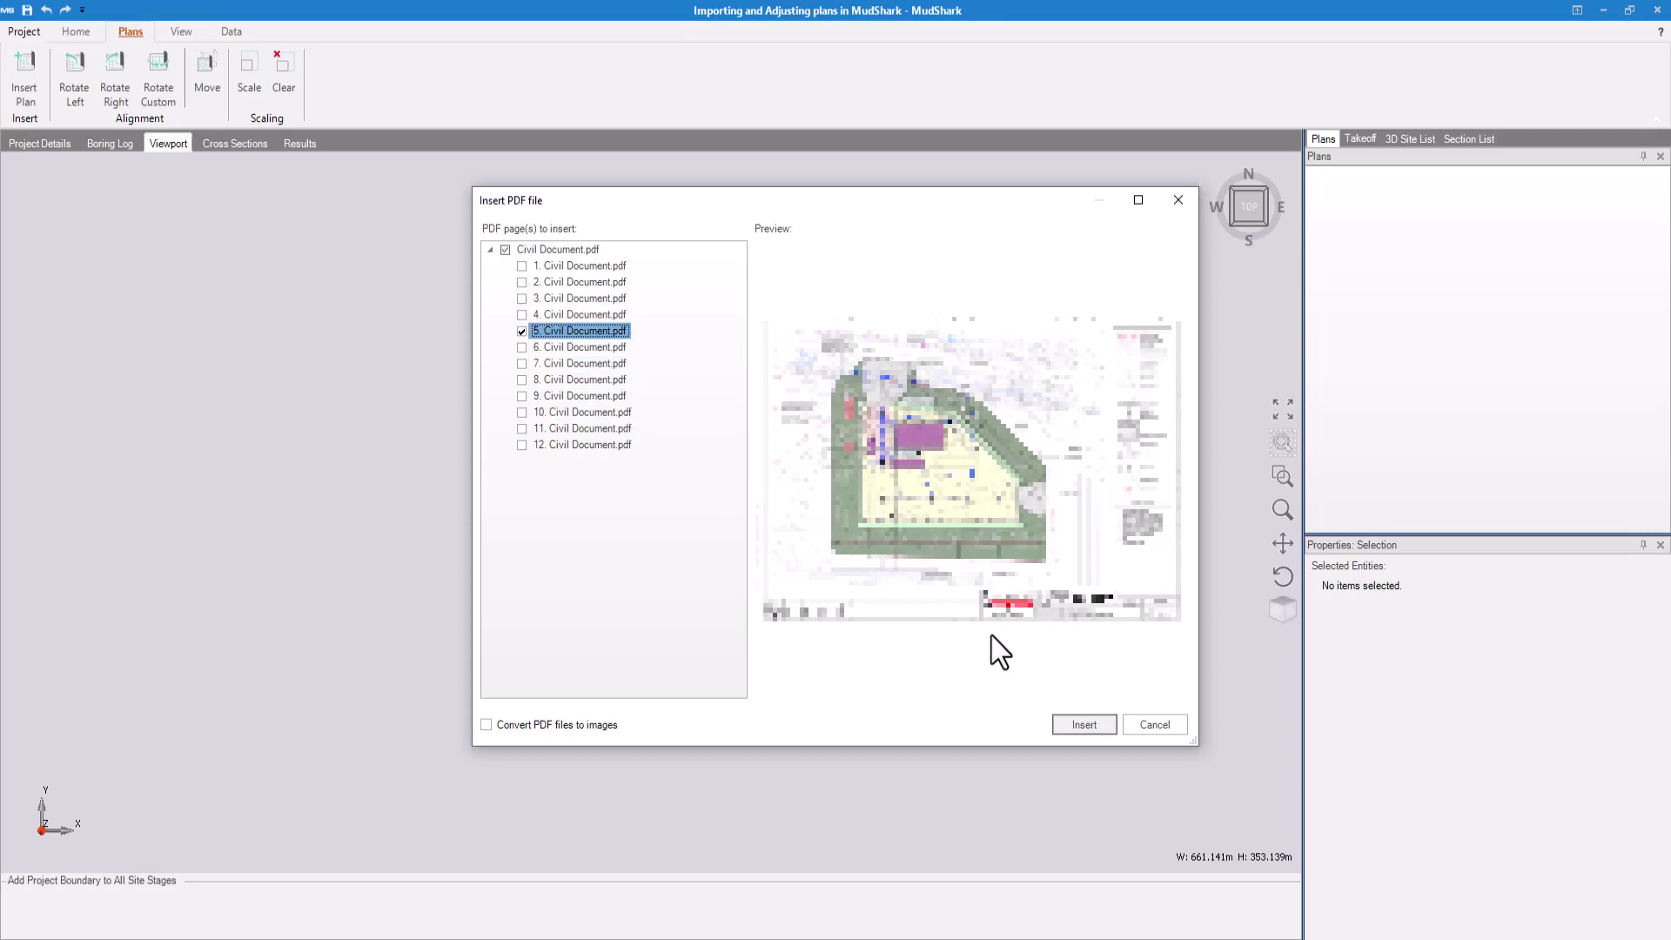
click(1080, 722)
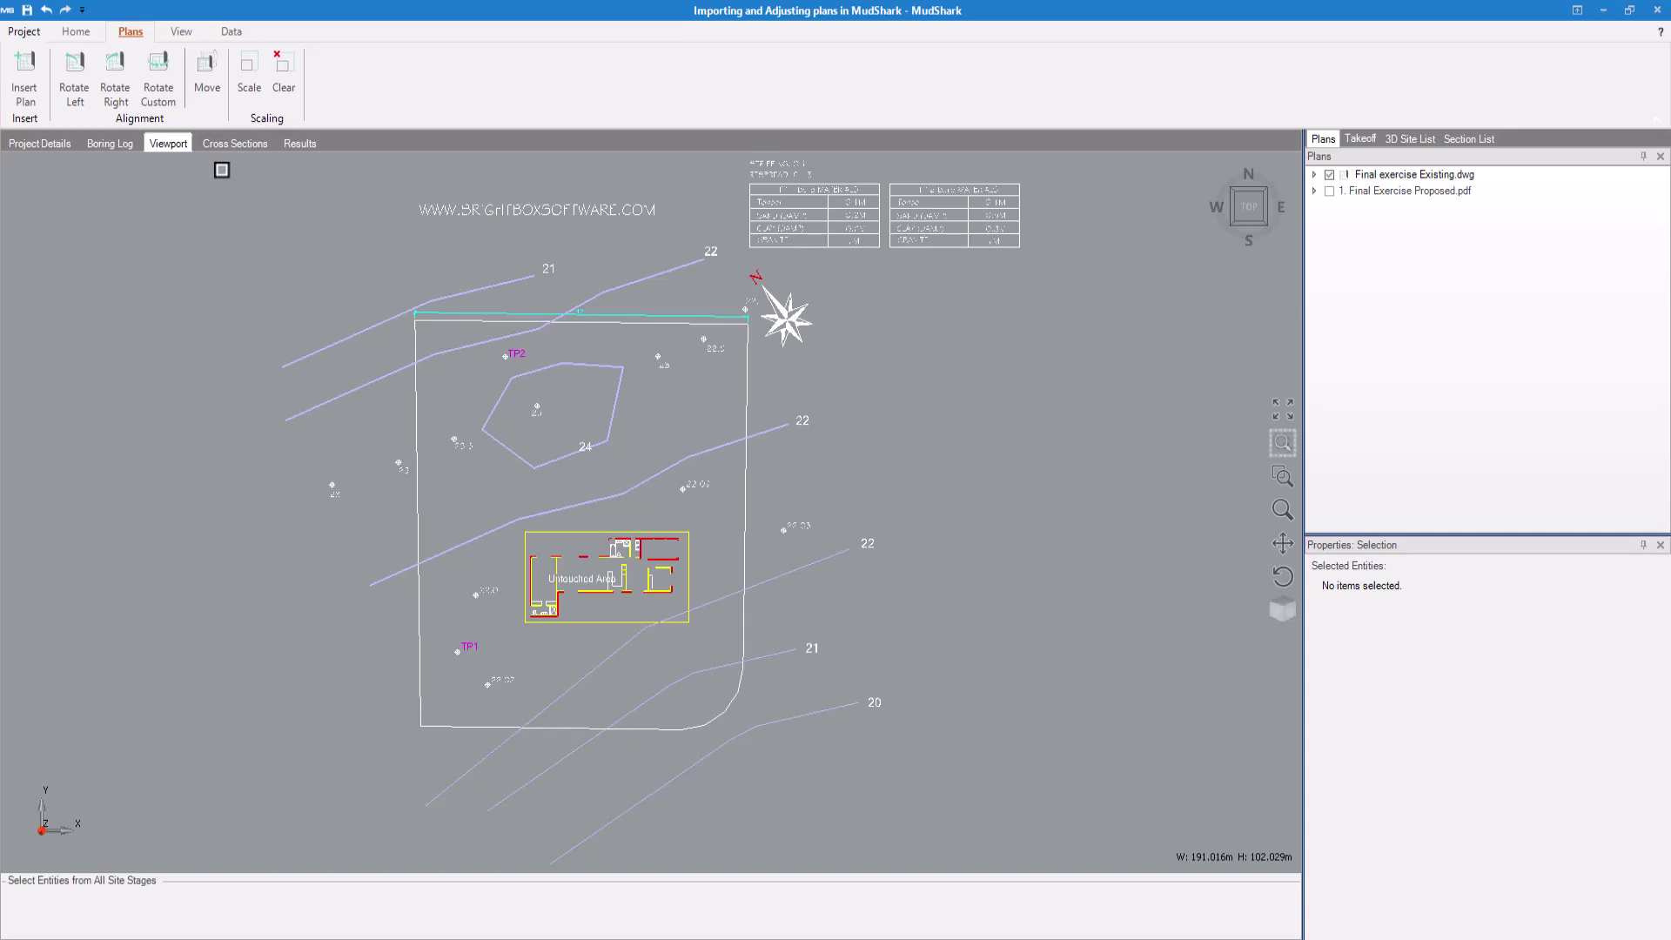
Step: Check the existing plan's scale by starting a scale line at the western end of its 49 m boundary dimension
click(250, 97)
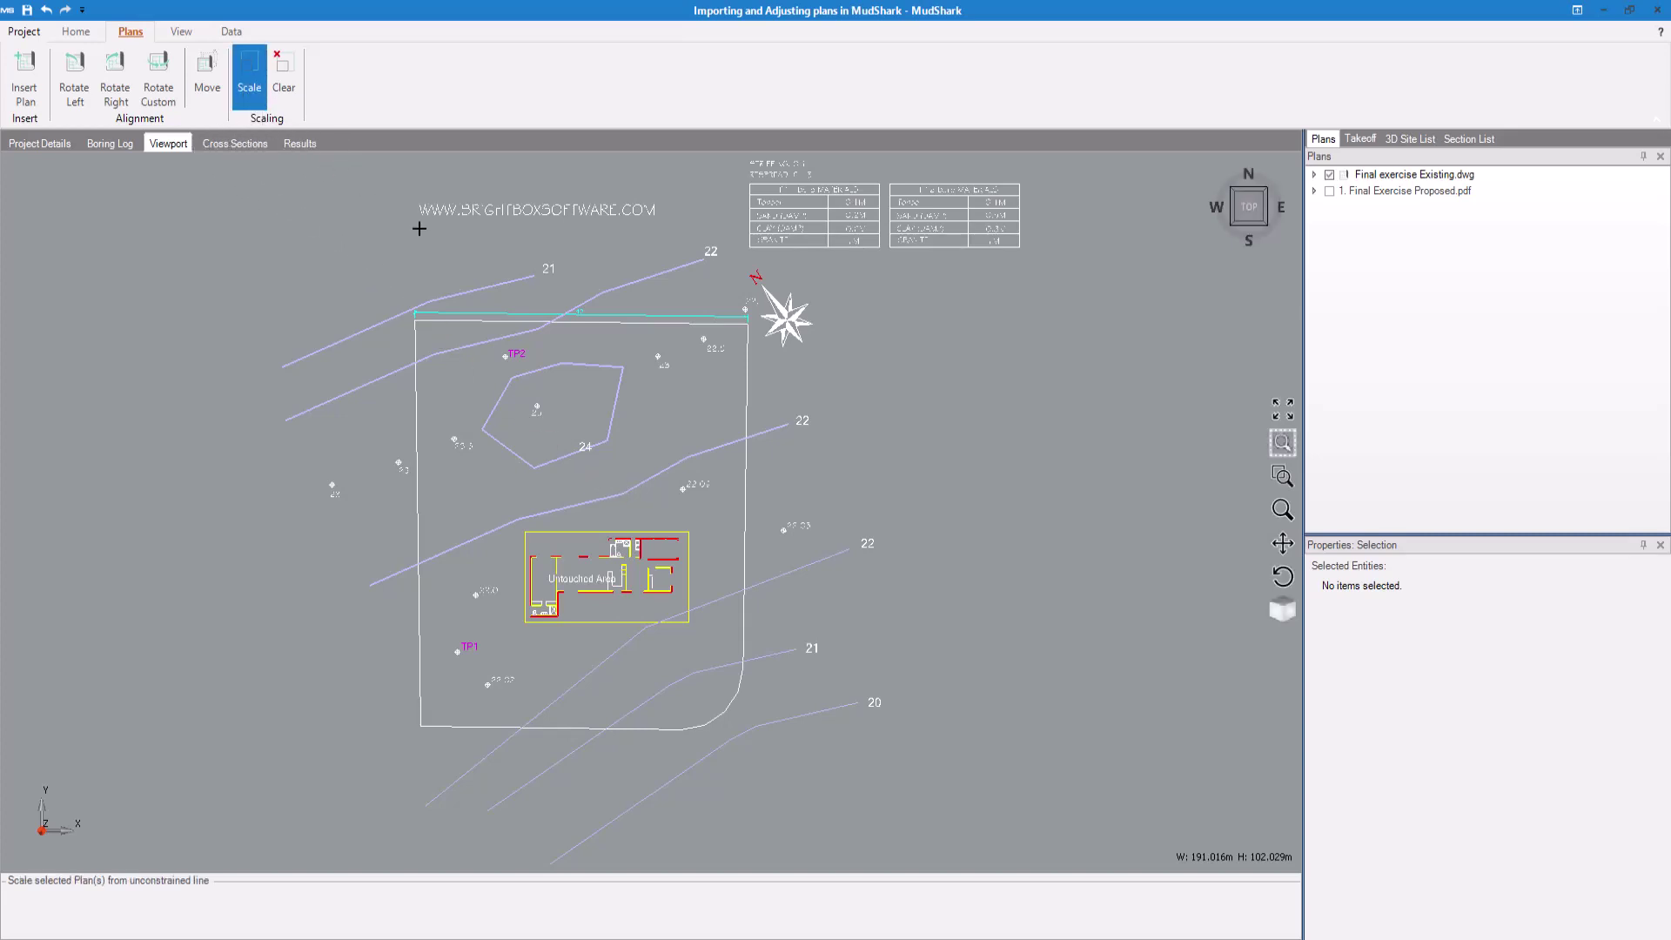
scroll(570, 302, up, 5)
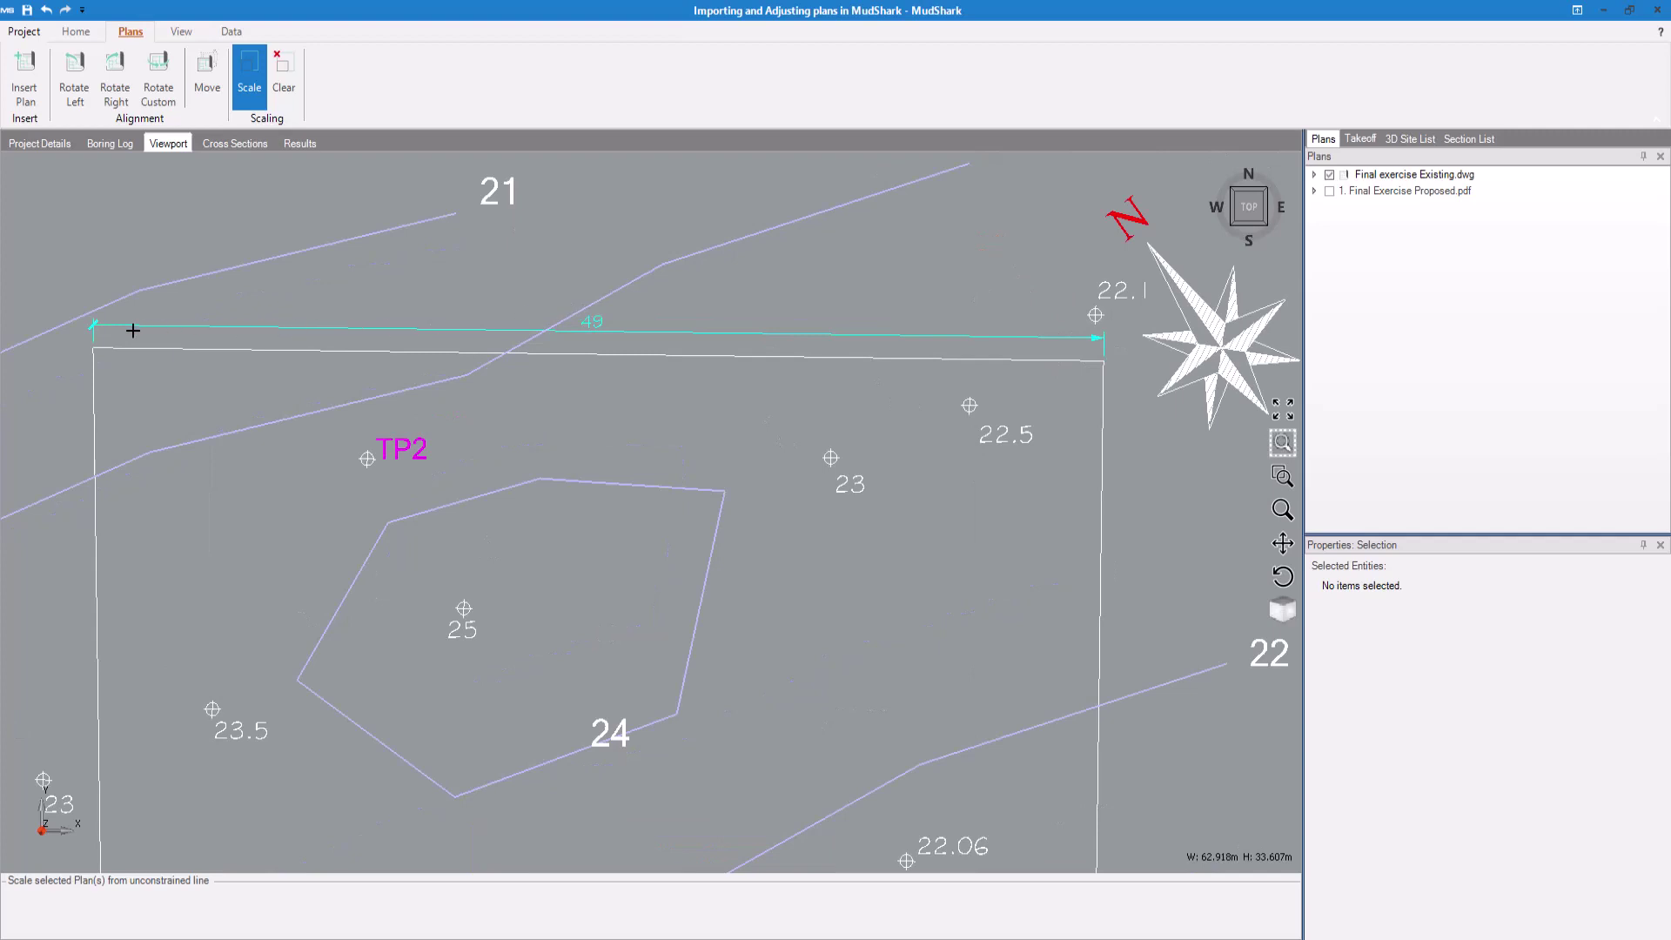
click(96, 325)
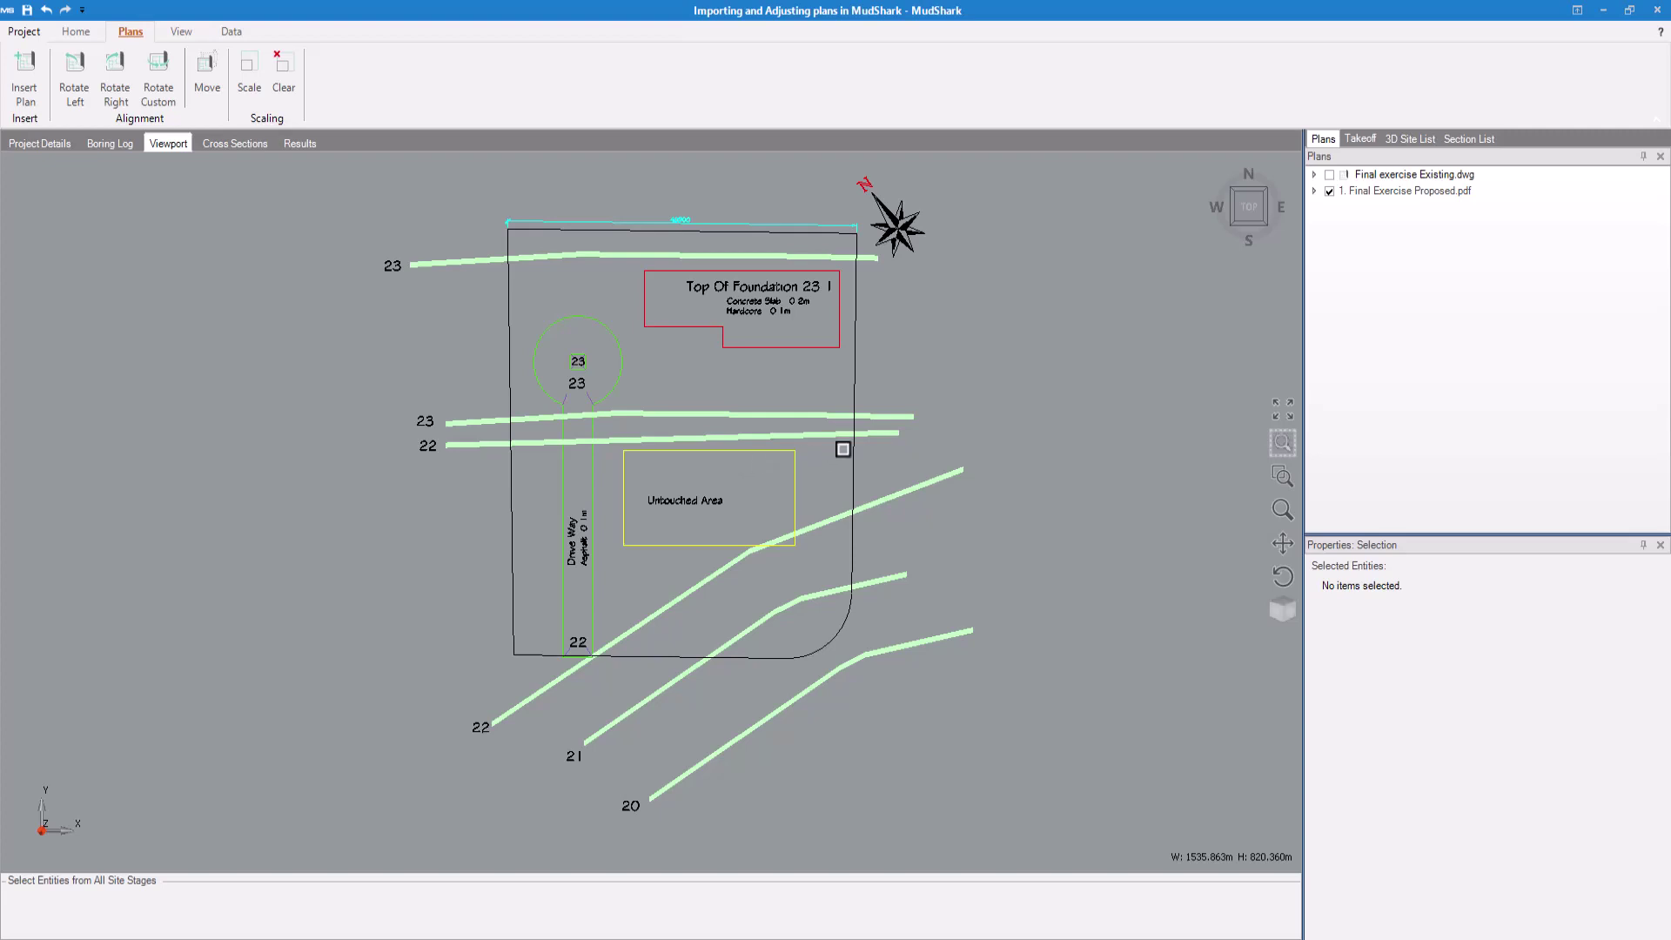
Step: Scale the plan Final Exercise Proposed.pdf along its 48900 dimension line to a length of 48.9 m and fit the plan in view
click(1385, 191)
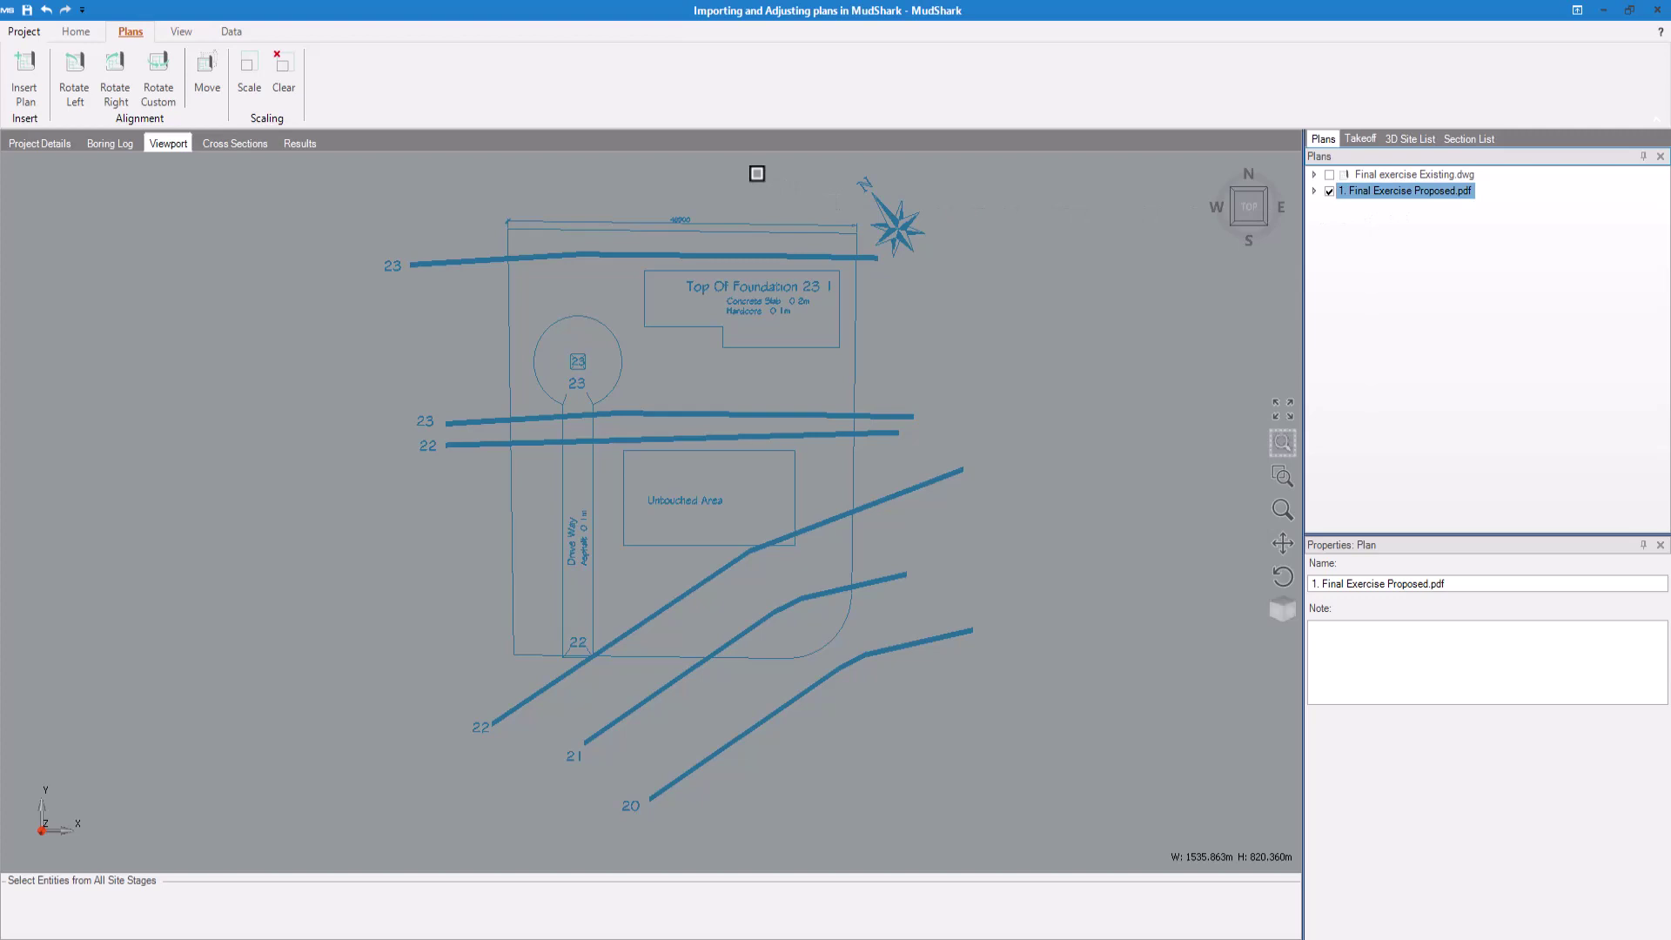
click(249, 62)
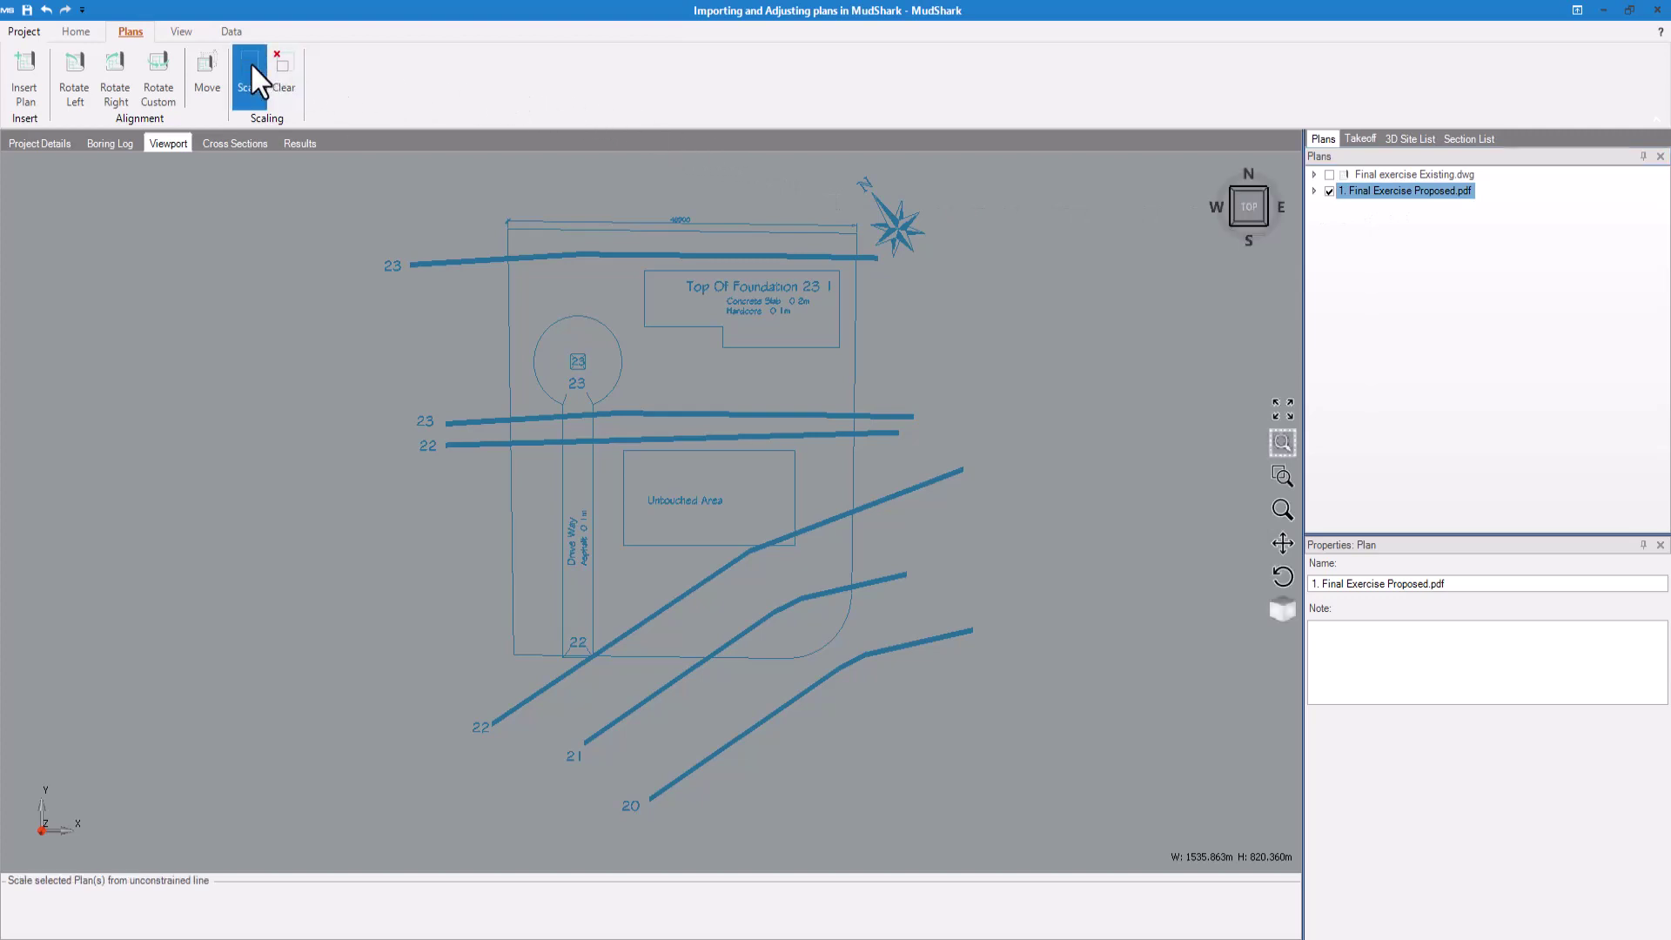
scroll(686, 235, up, 5)
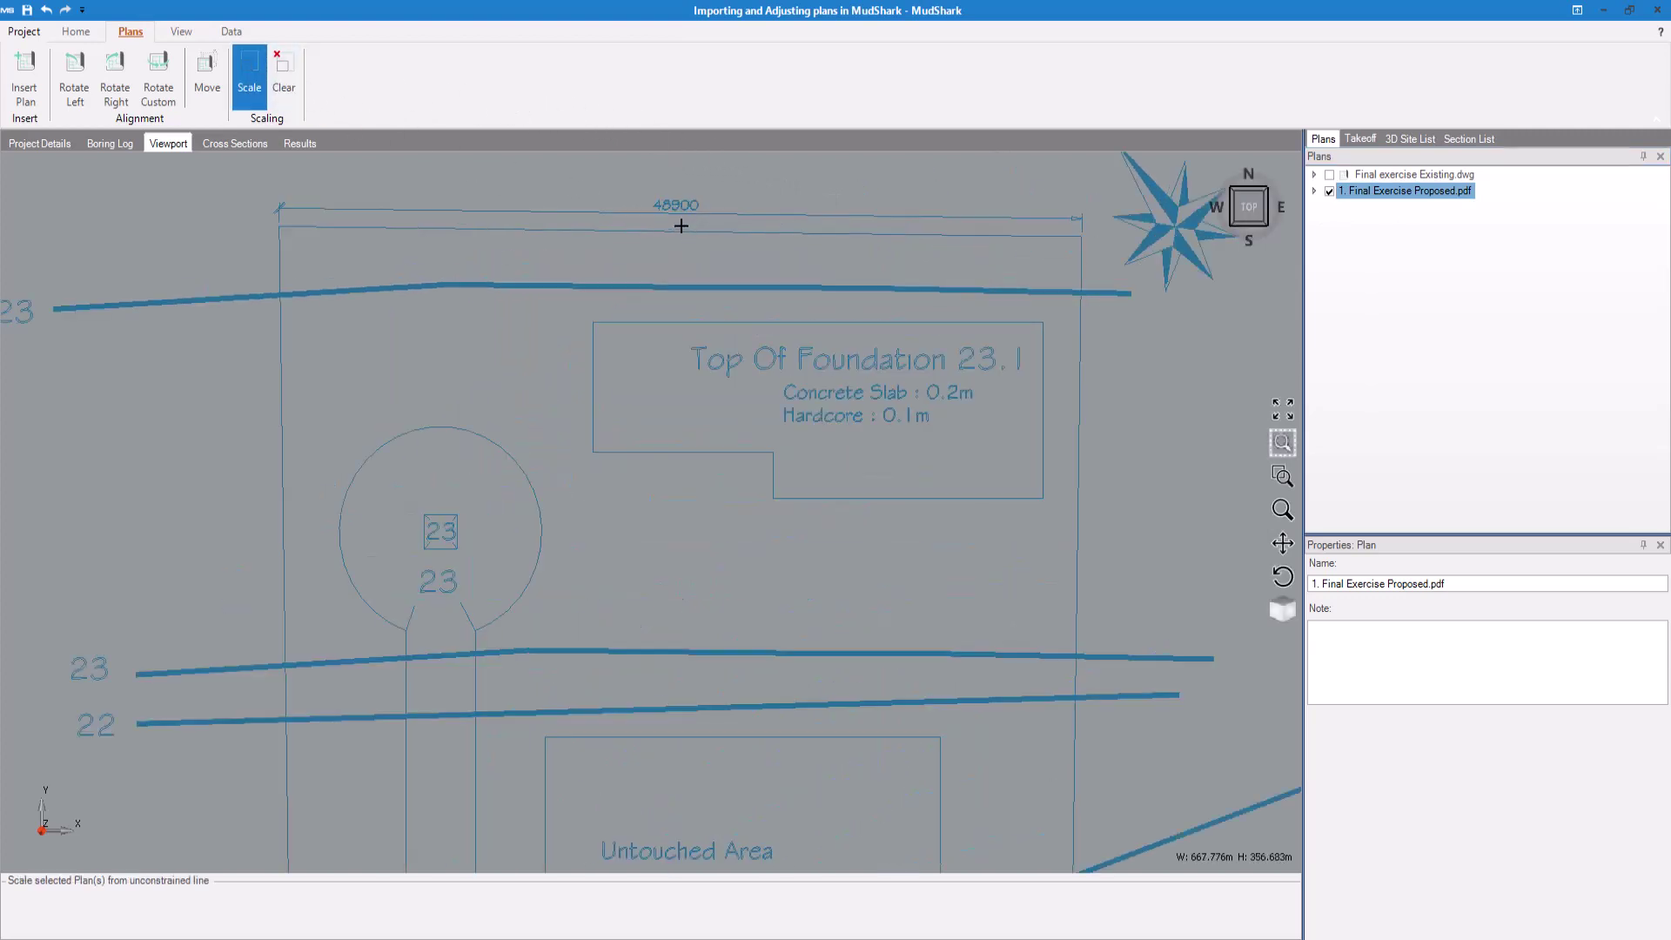
drag(681, 263, 680, 366)
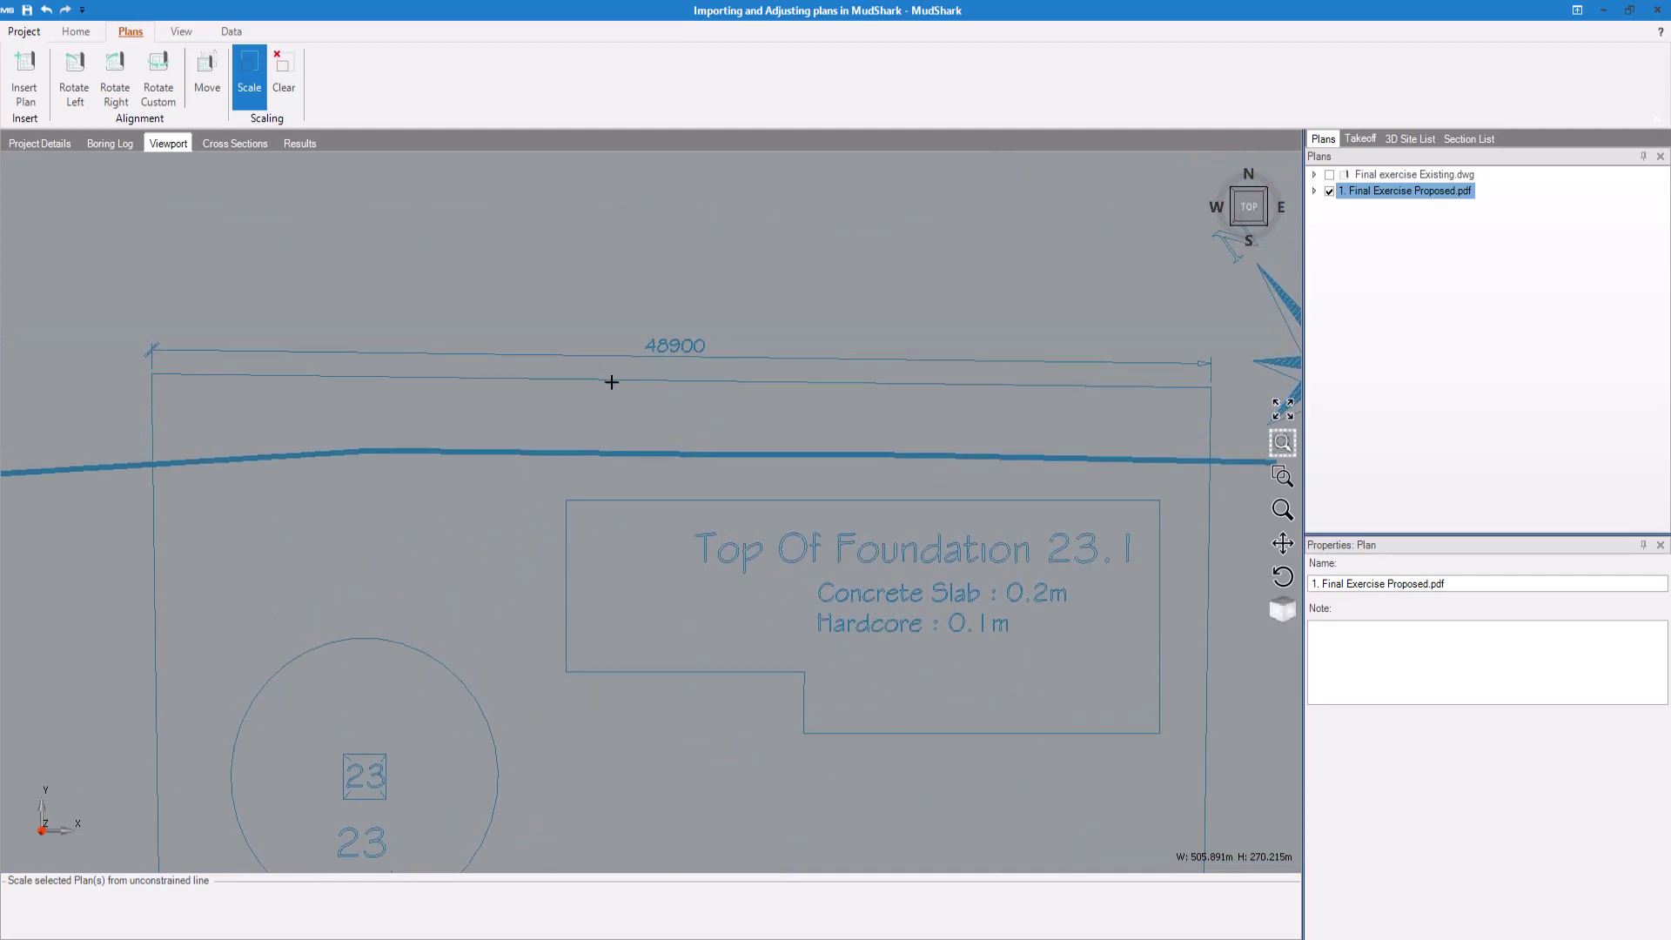
drag(156, 352, 1210, 362)
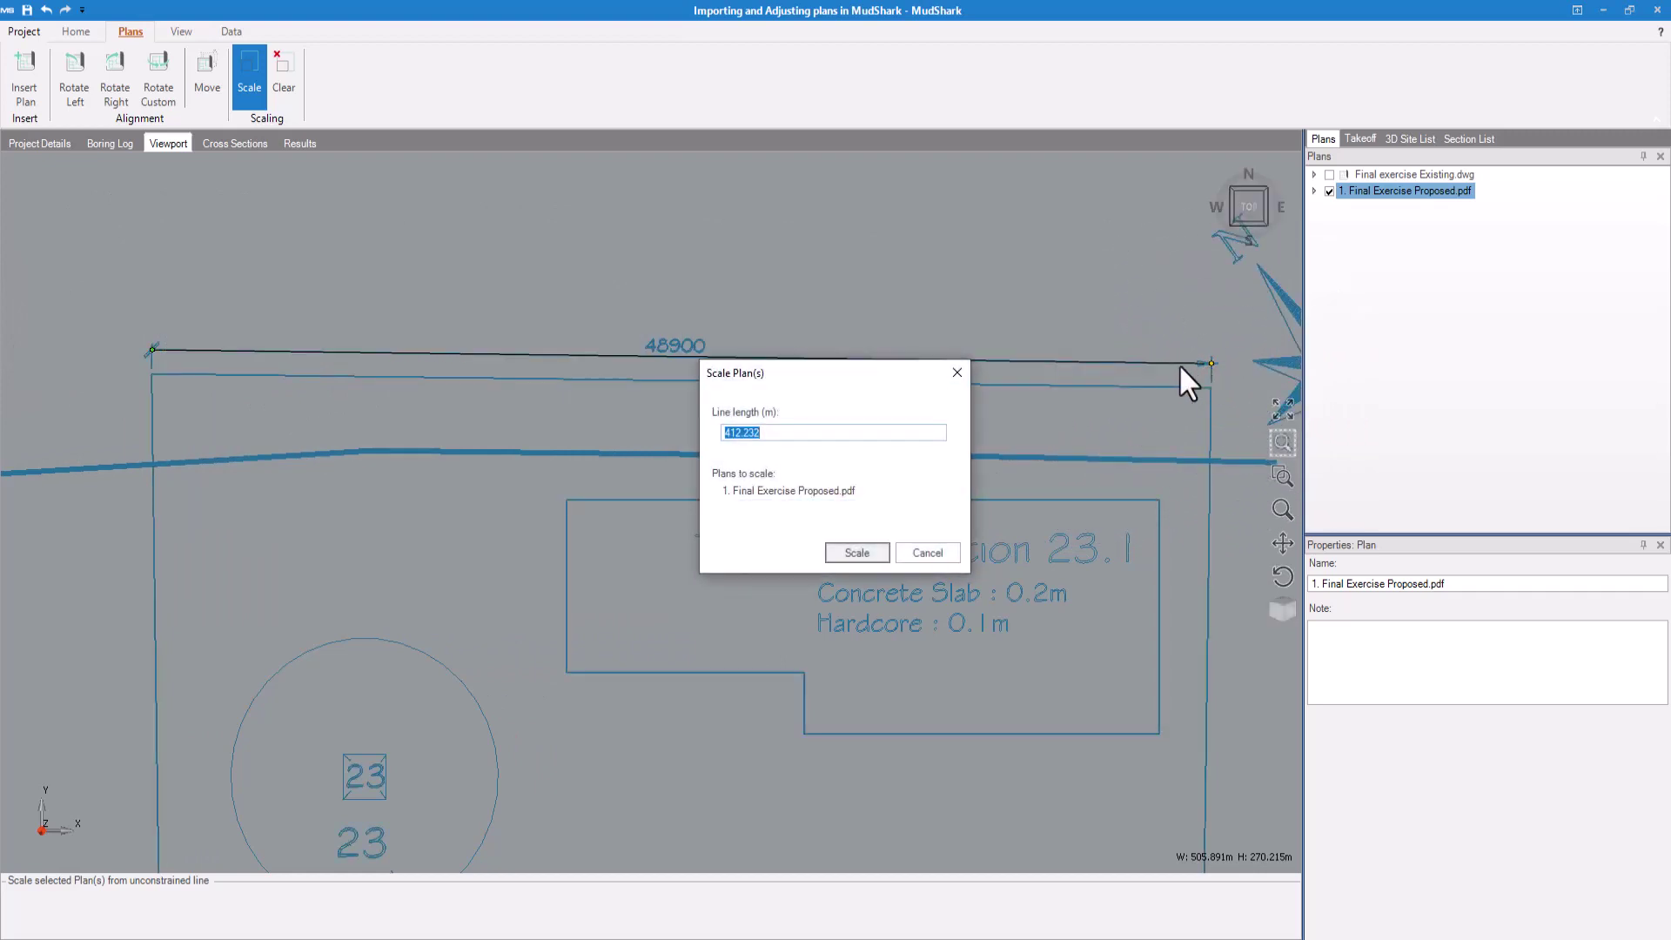
text(48.9)
click(854, 550)
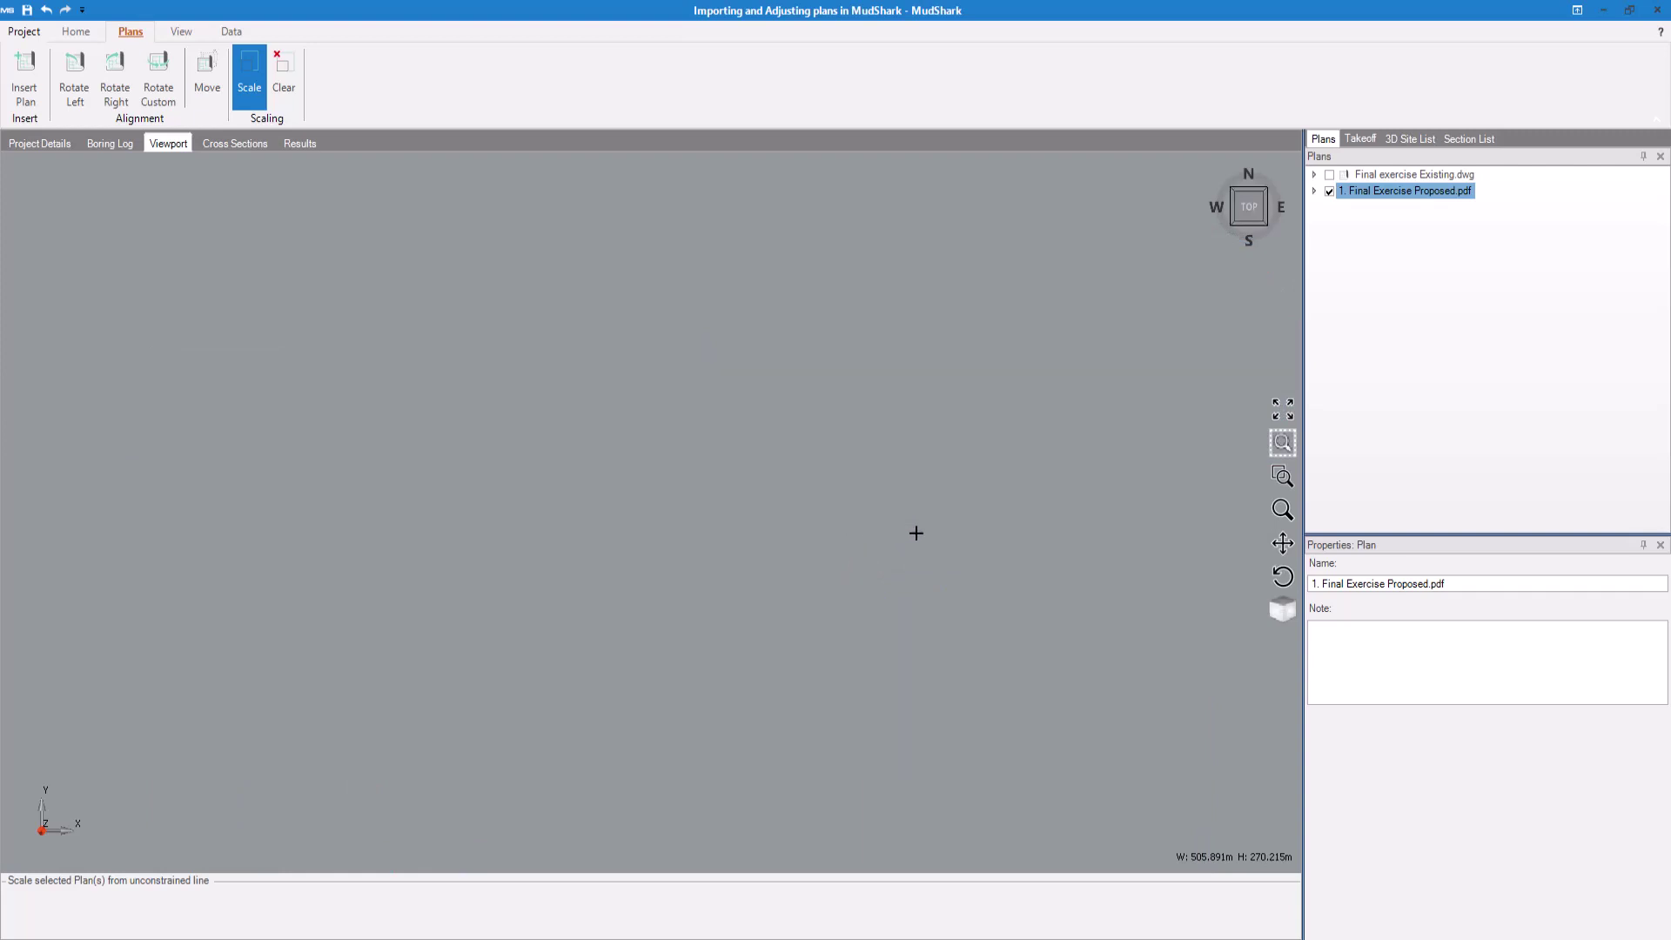
click(1279, 405)
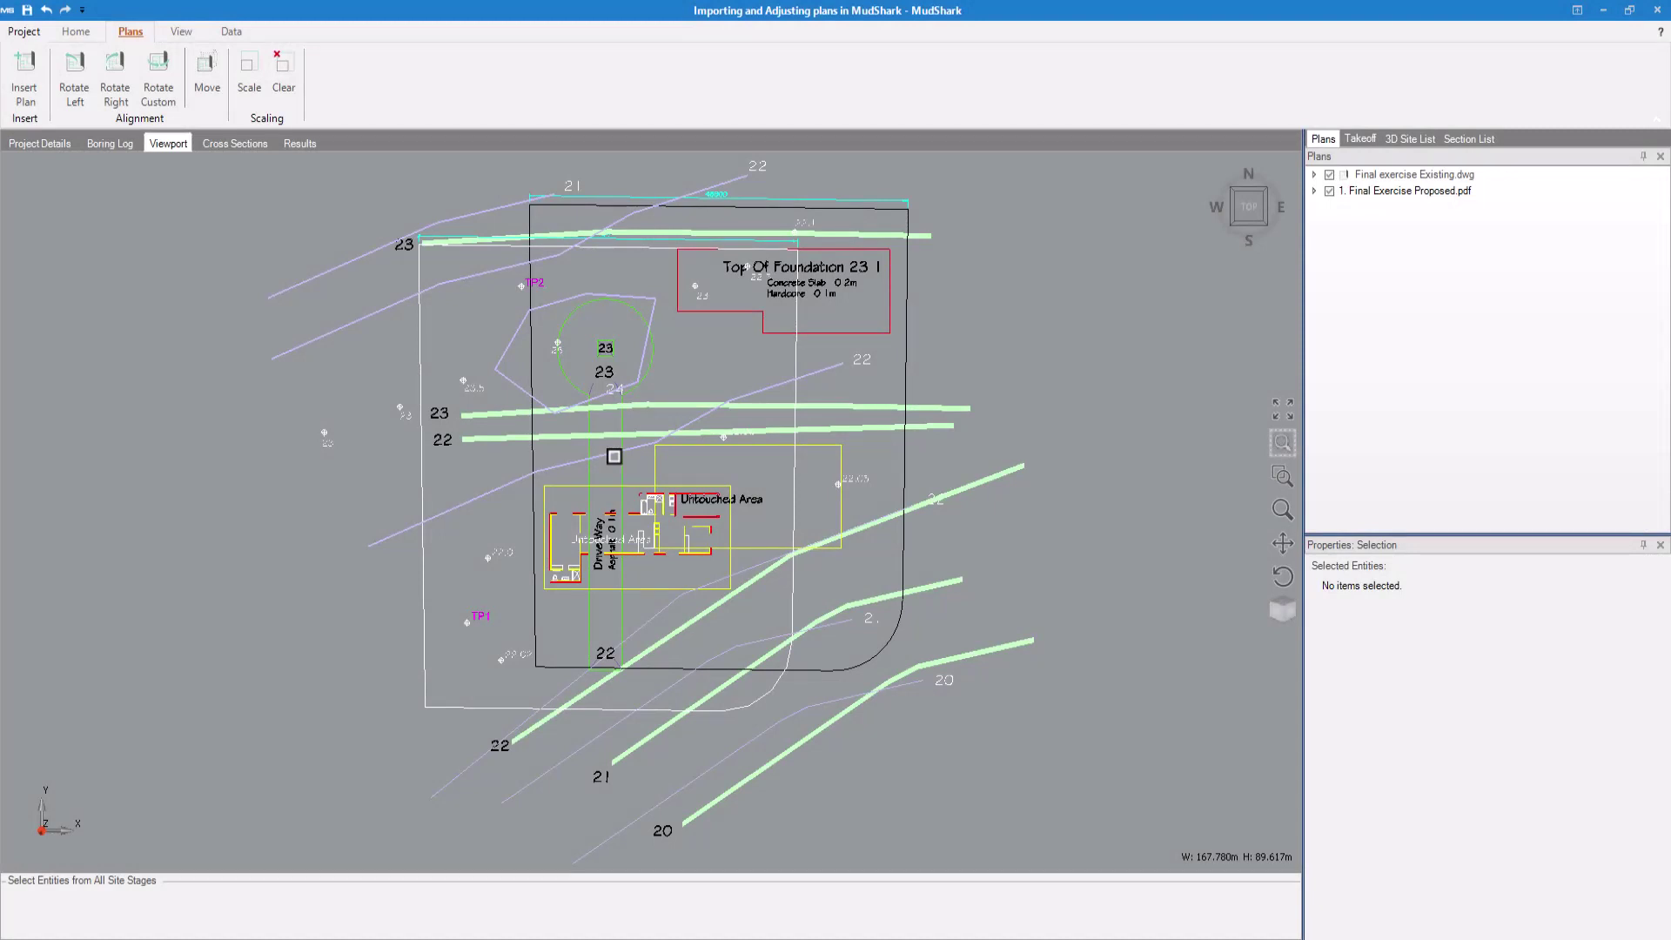
Step: Move Final Exercise Proposed.pdf so its northwest boundary corner lands on the matching corner of the existing plan
click(1433, 193)
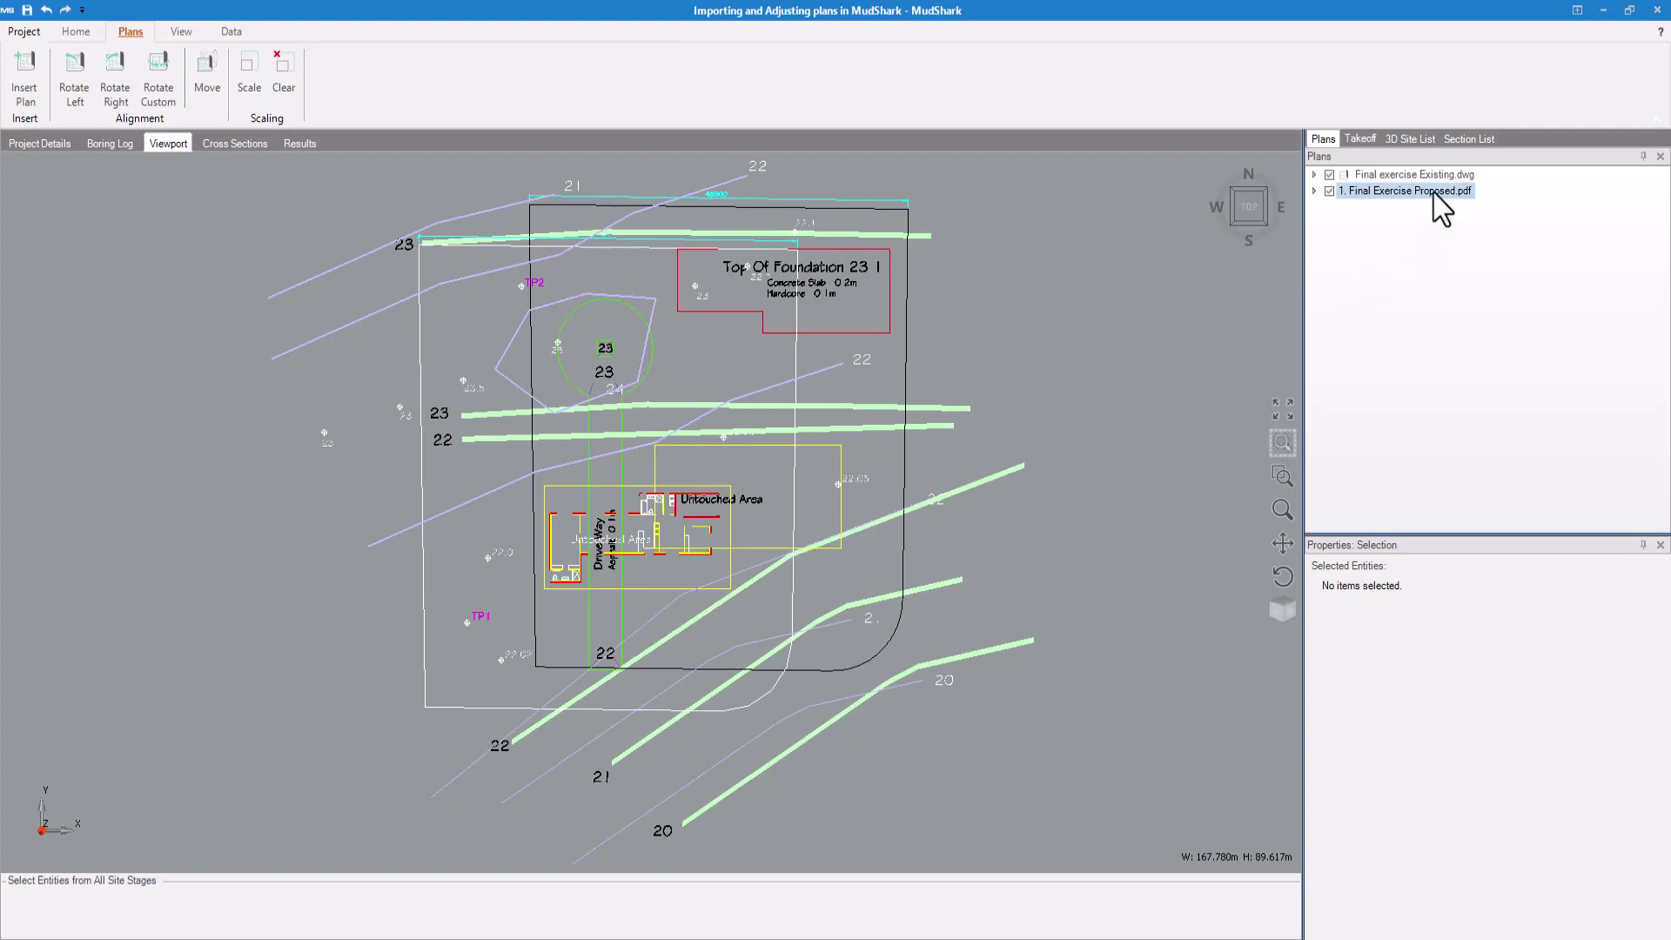
click(207, 81)
scroll(475, 220, up, 1)
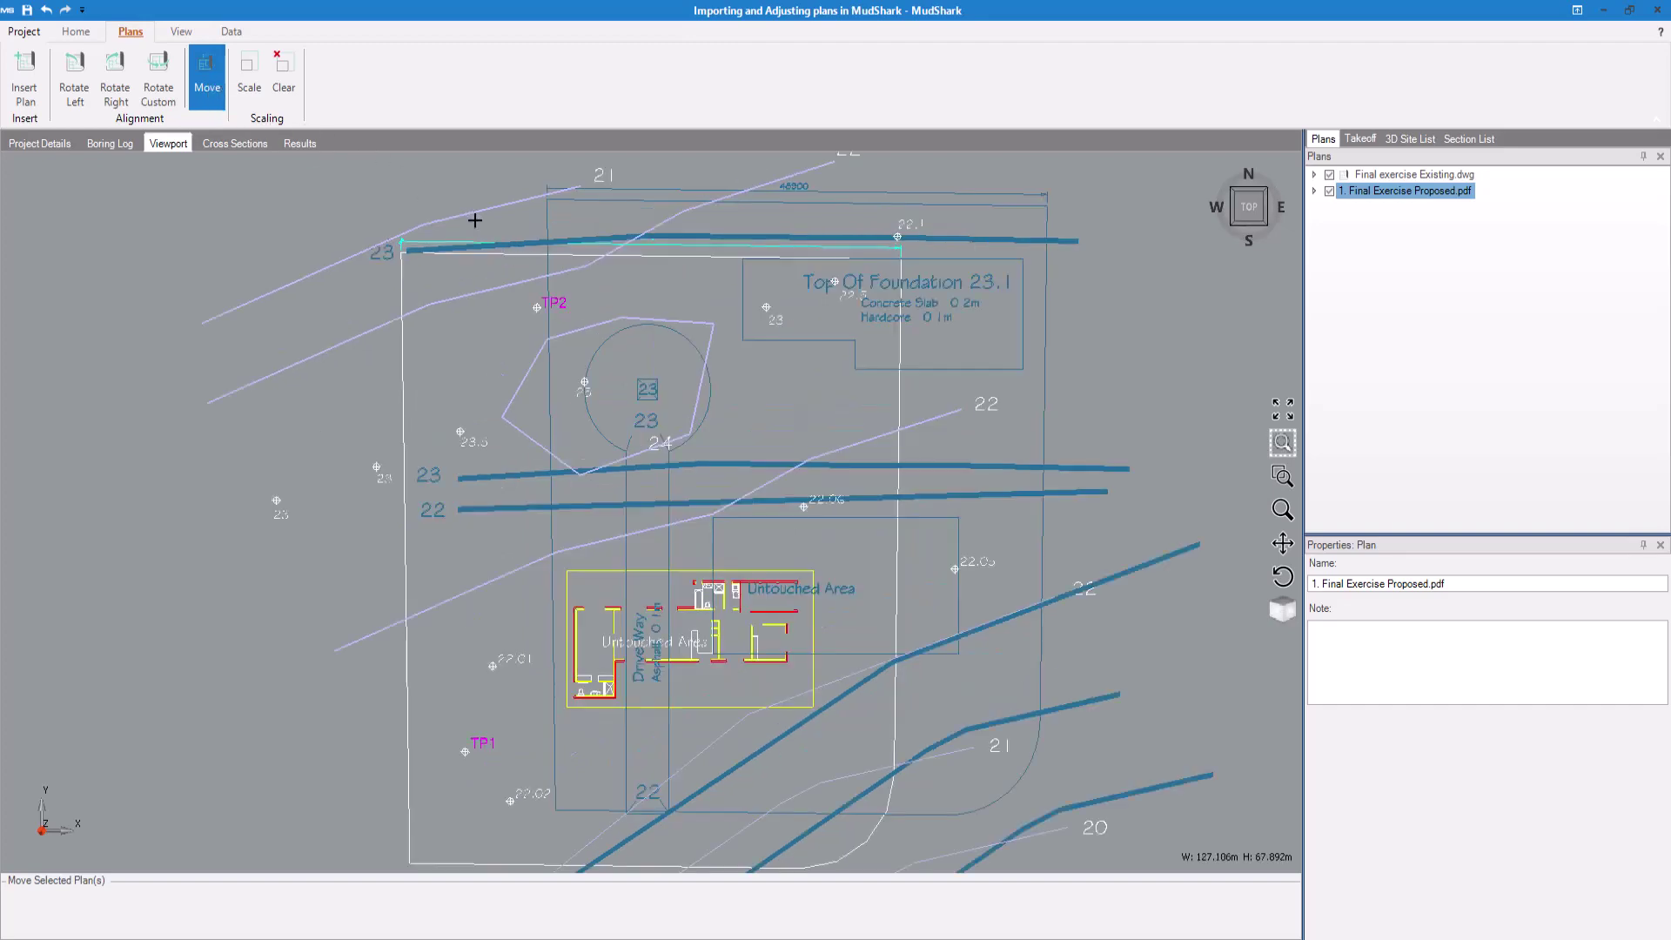
scroll(476, 220, up, 2)
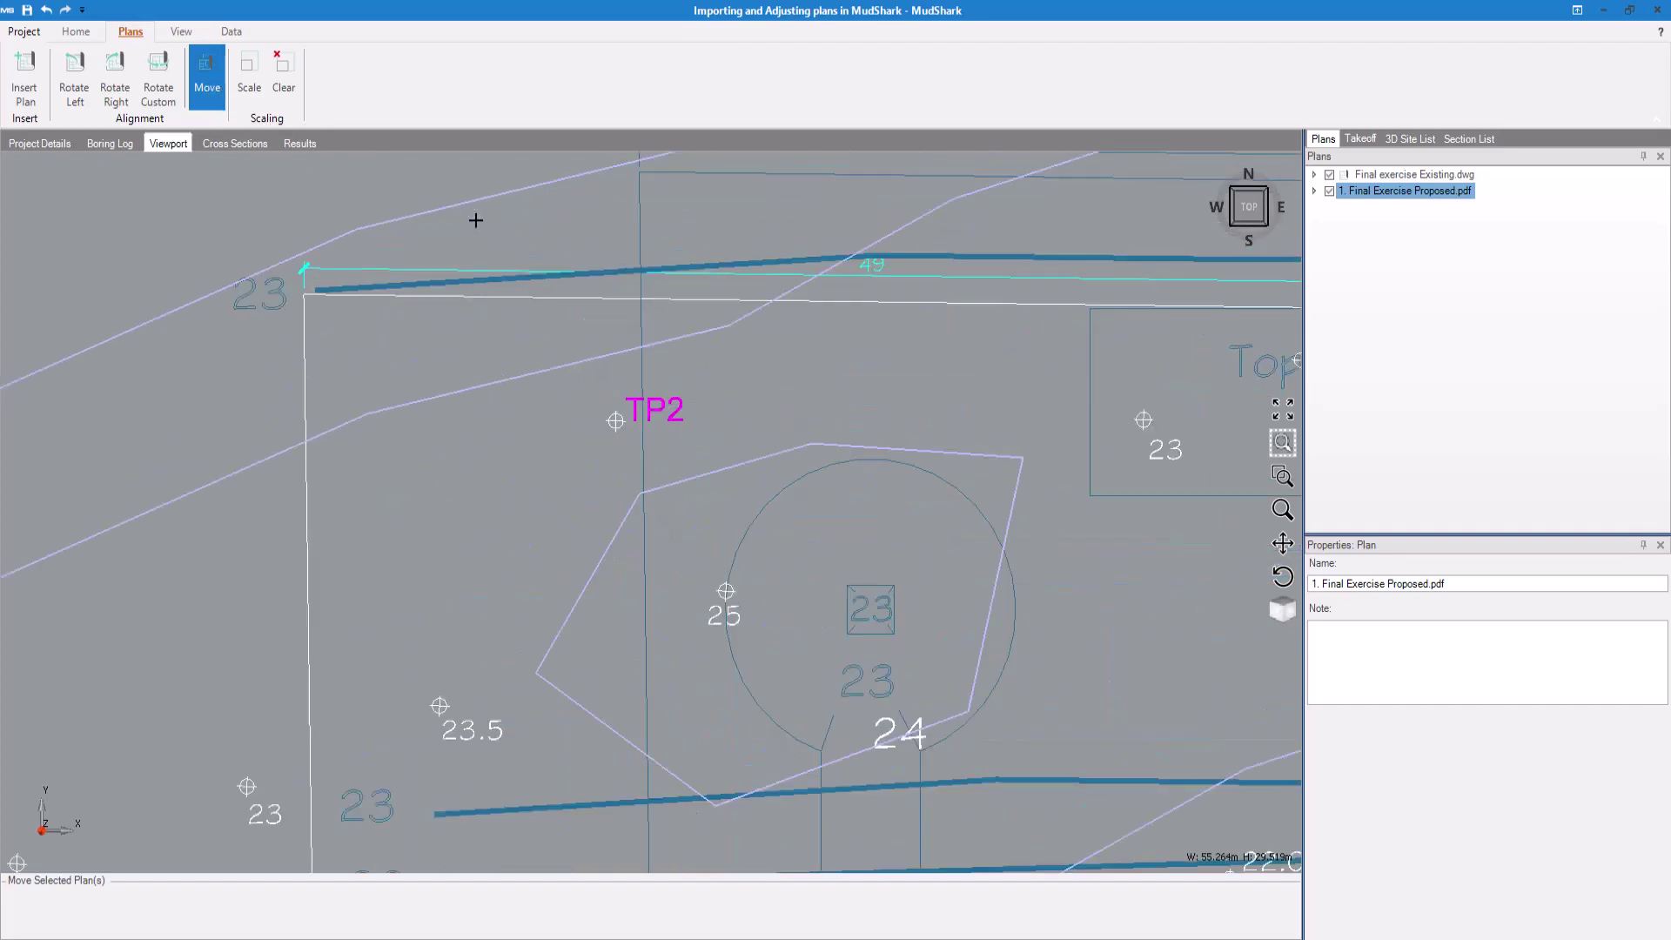
click(639, 171)
click(304, 294)
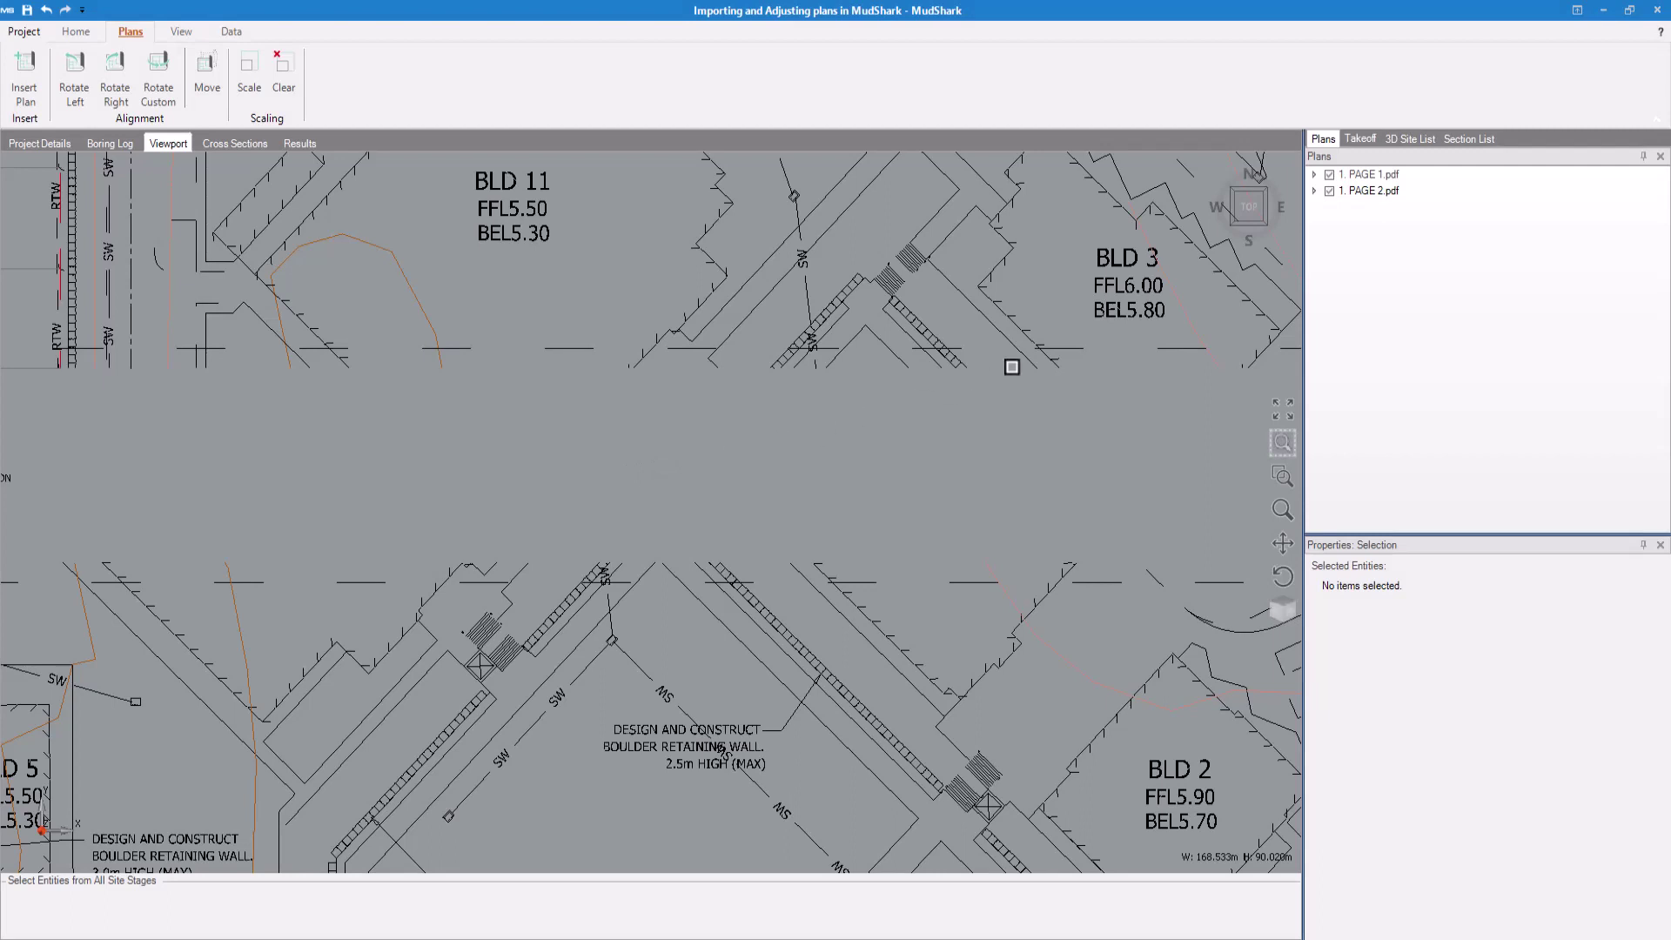
Step: Move PAGE 2.pdf from a point on its dashed match line to the corresponding point on PAGE 1.pdf's match line
click(1359, 190)
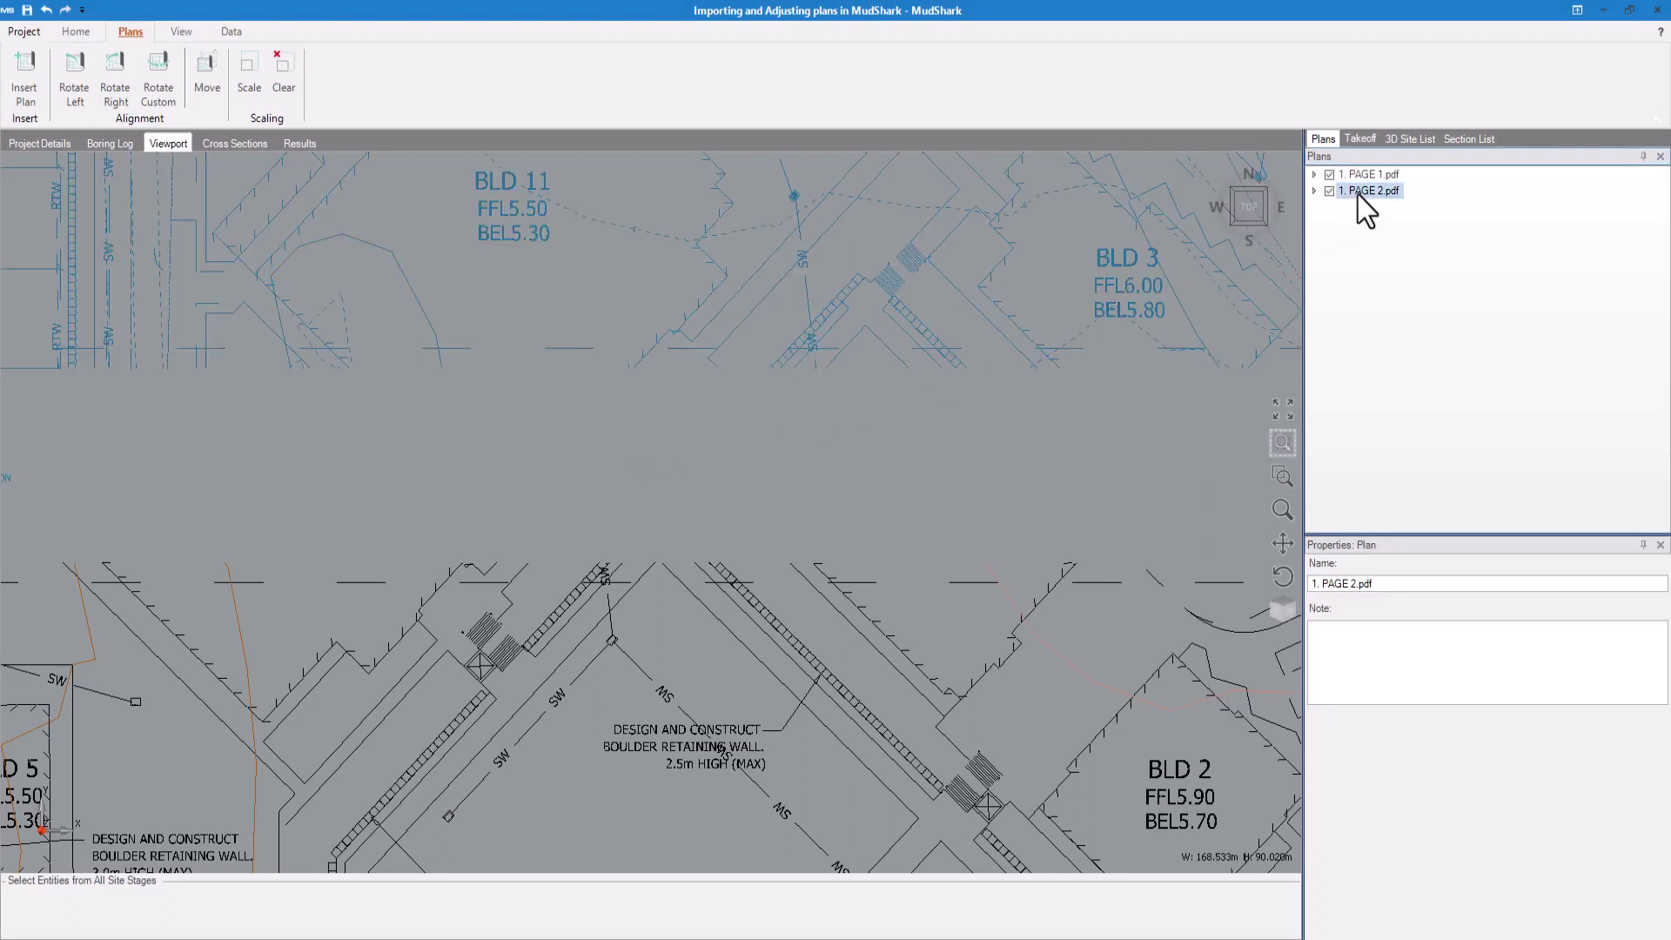
click(212, 66)
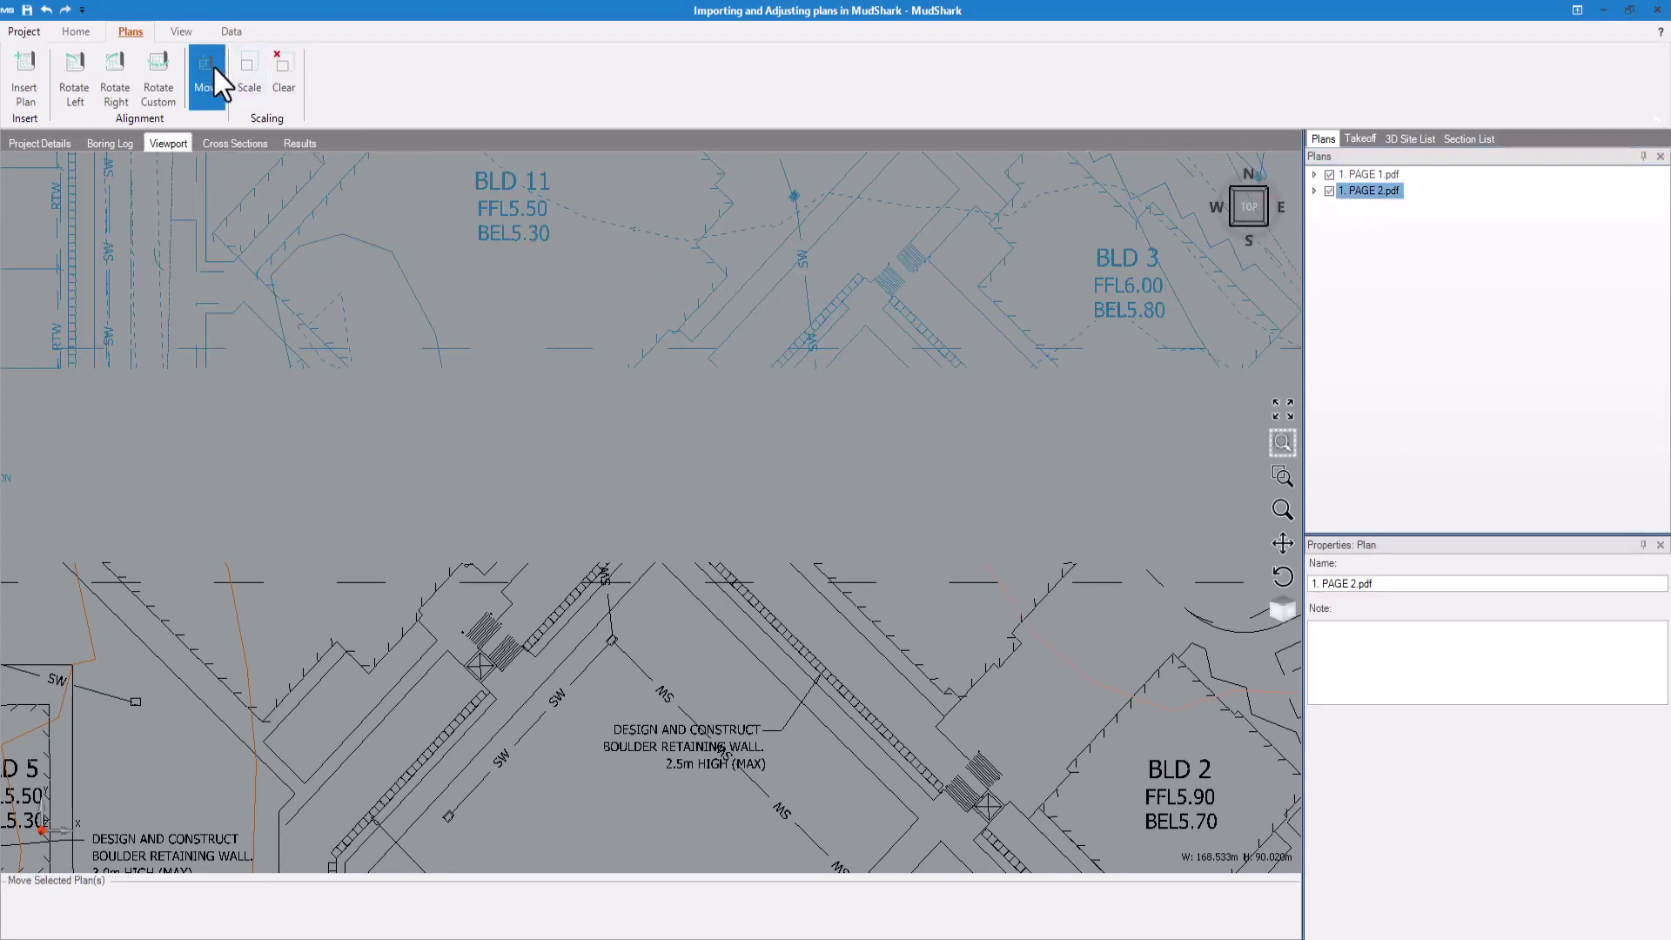
click(838, 347)
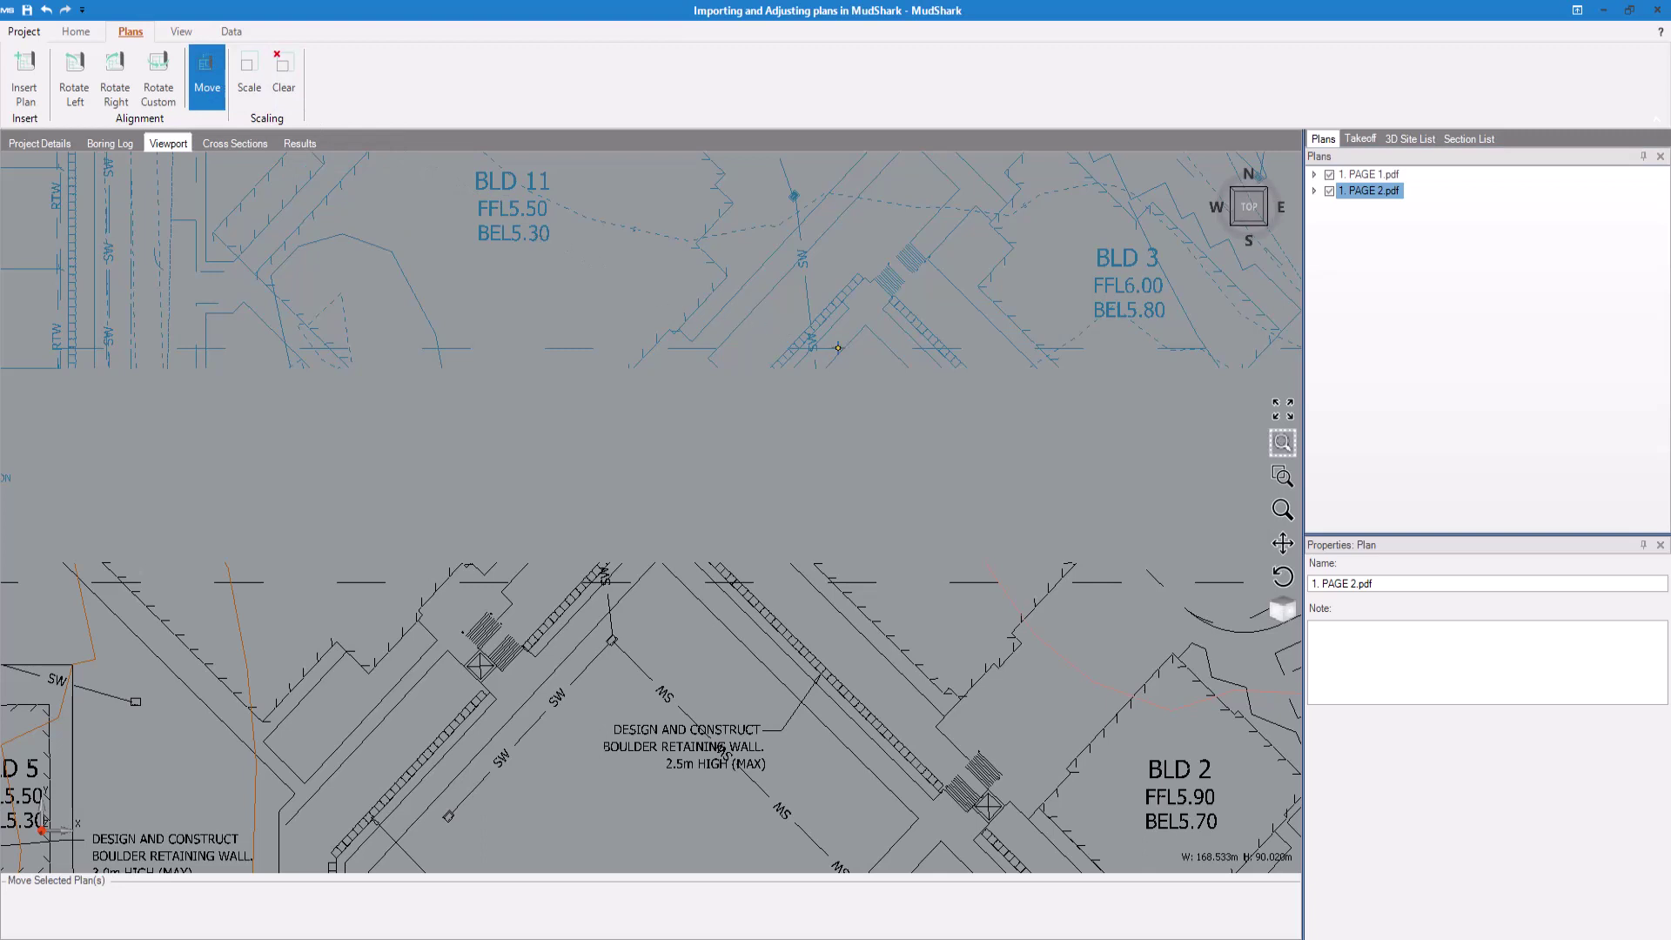
click(635, 580)
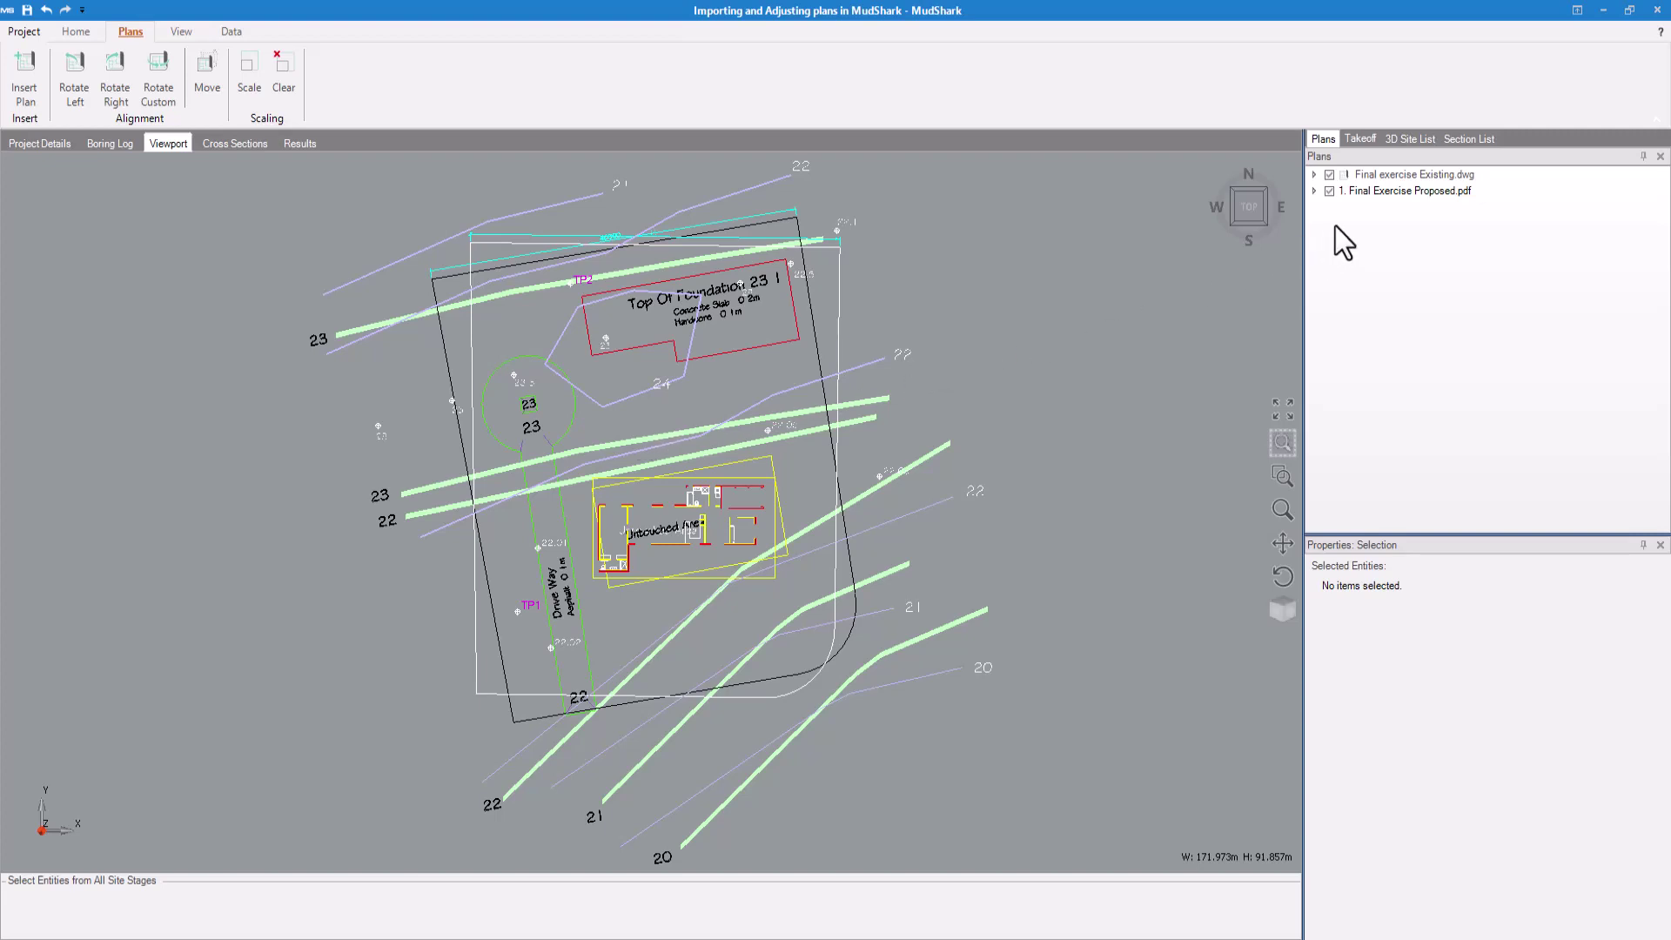
Step: Rotate Final Exercise Proposed.pdf right by two quarter turns and back left by two quarter turns
click(1380, 193)
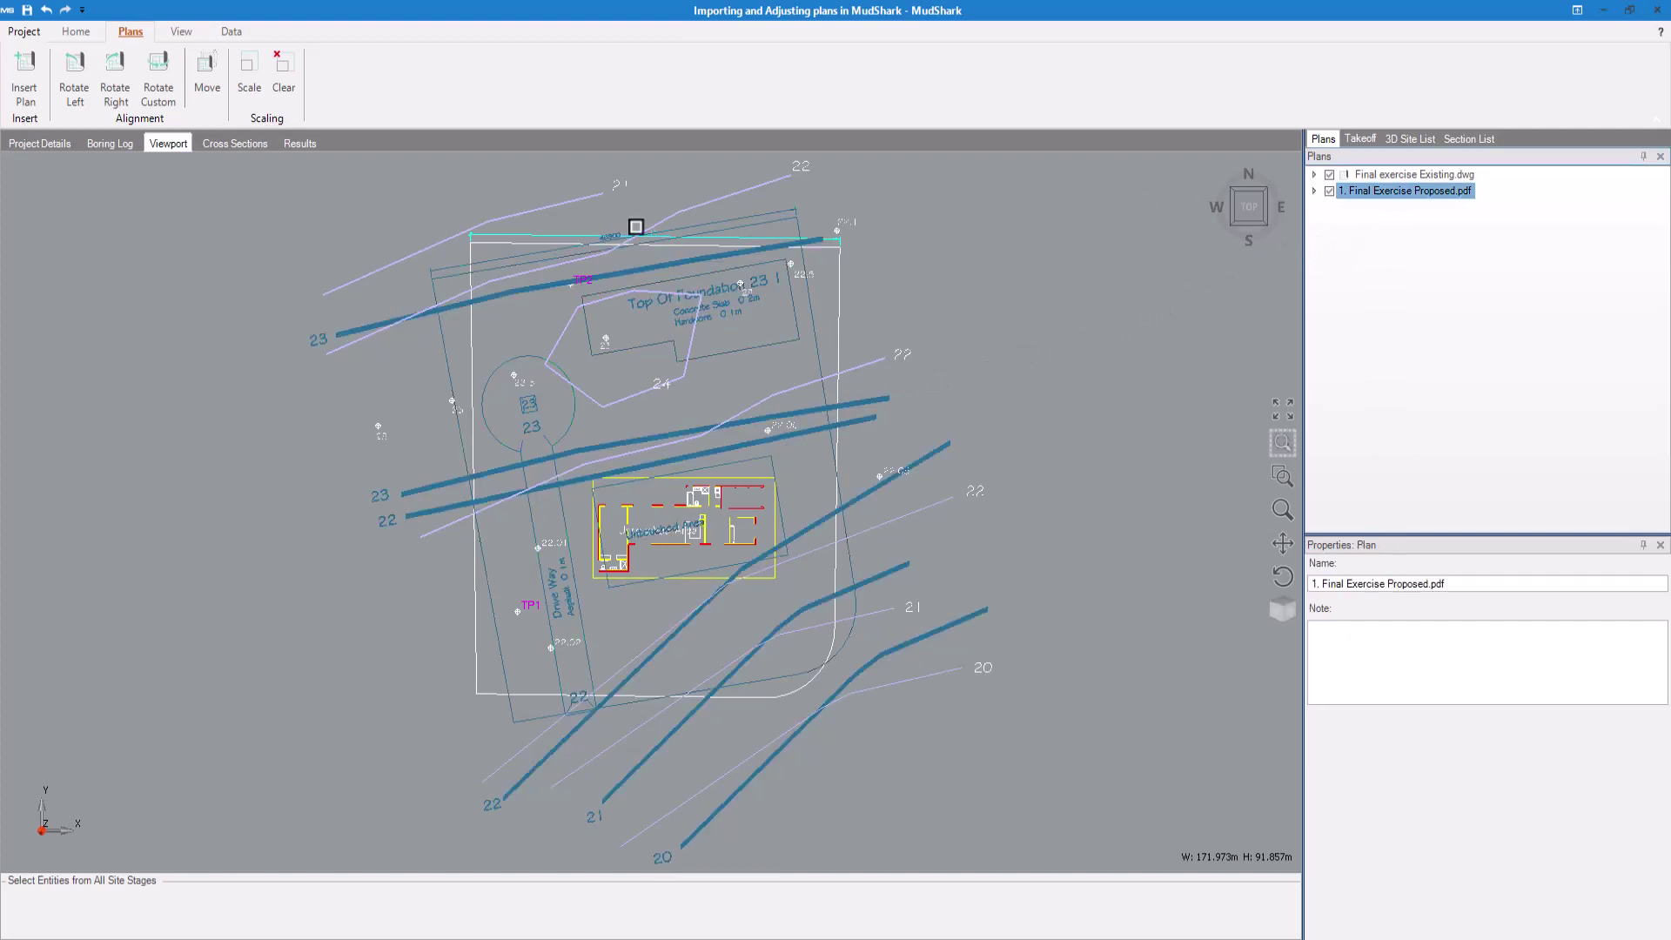
click(104, 81)
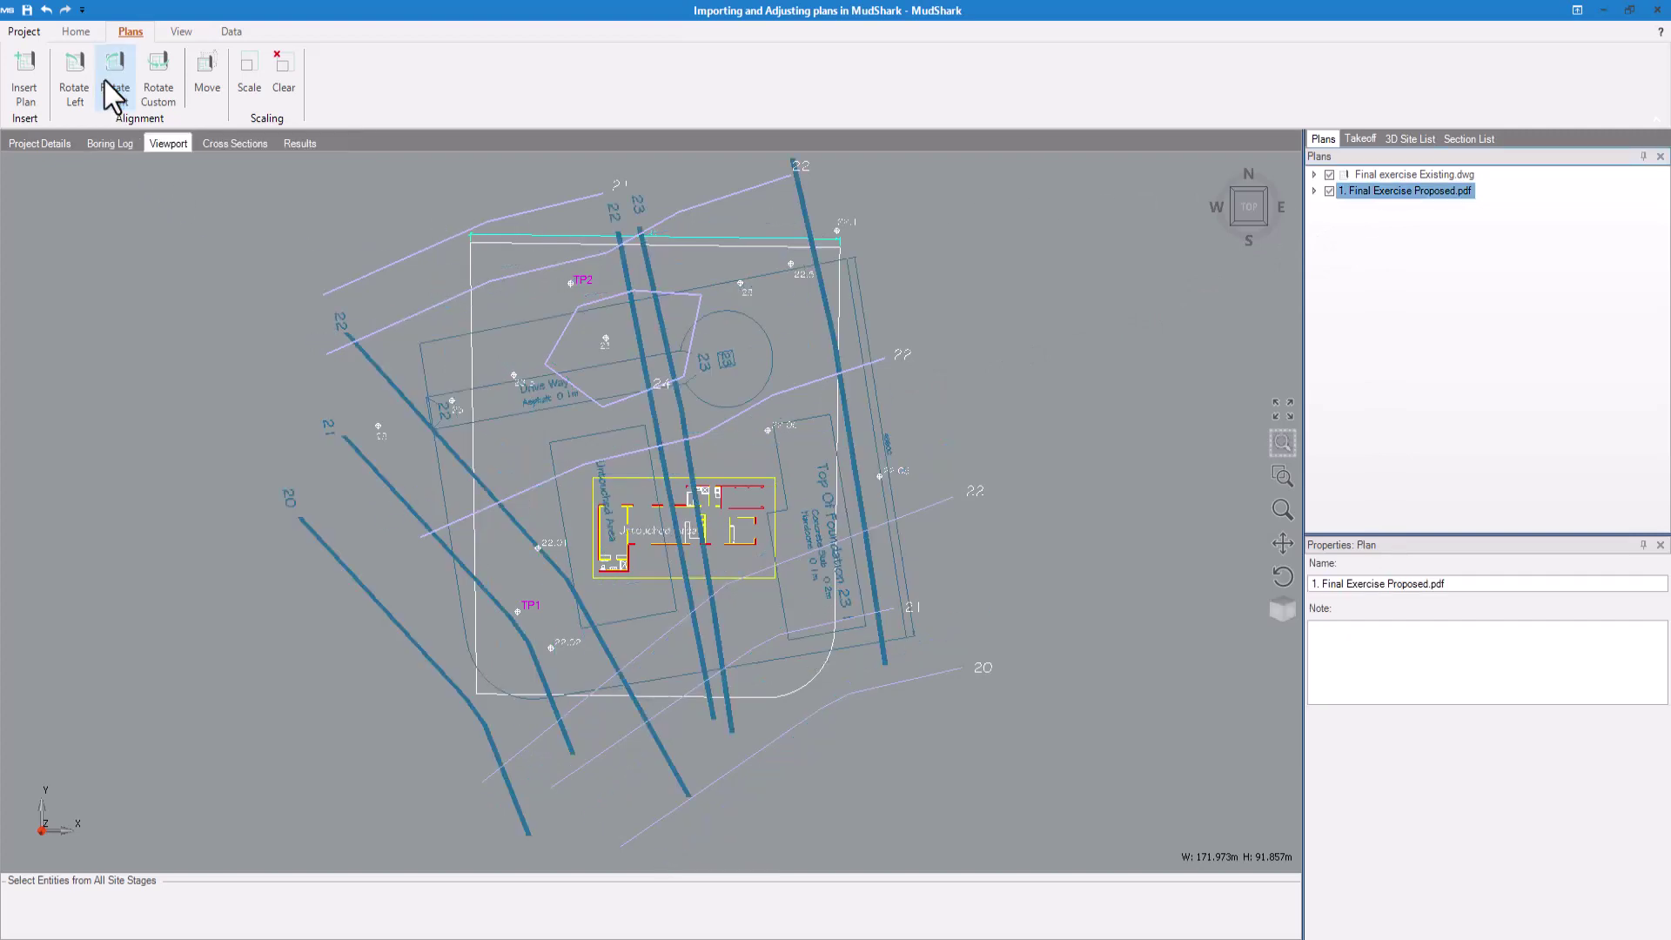
click(103, 79)
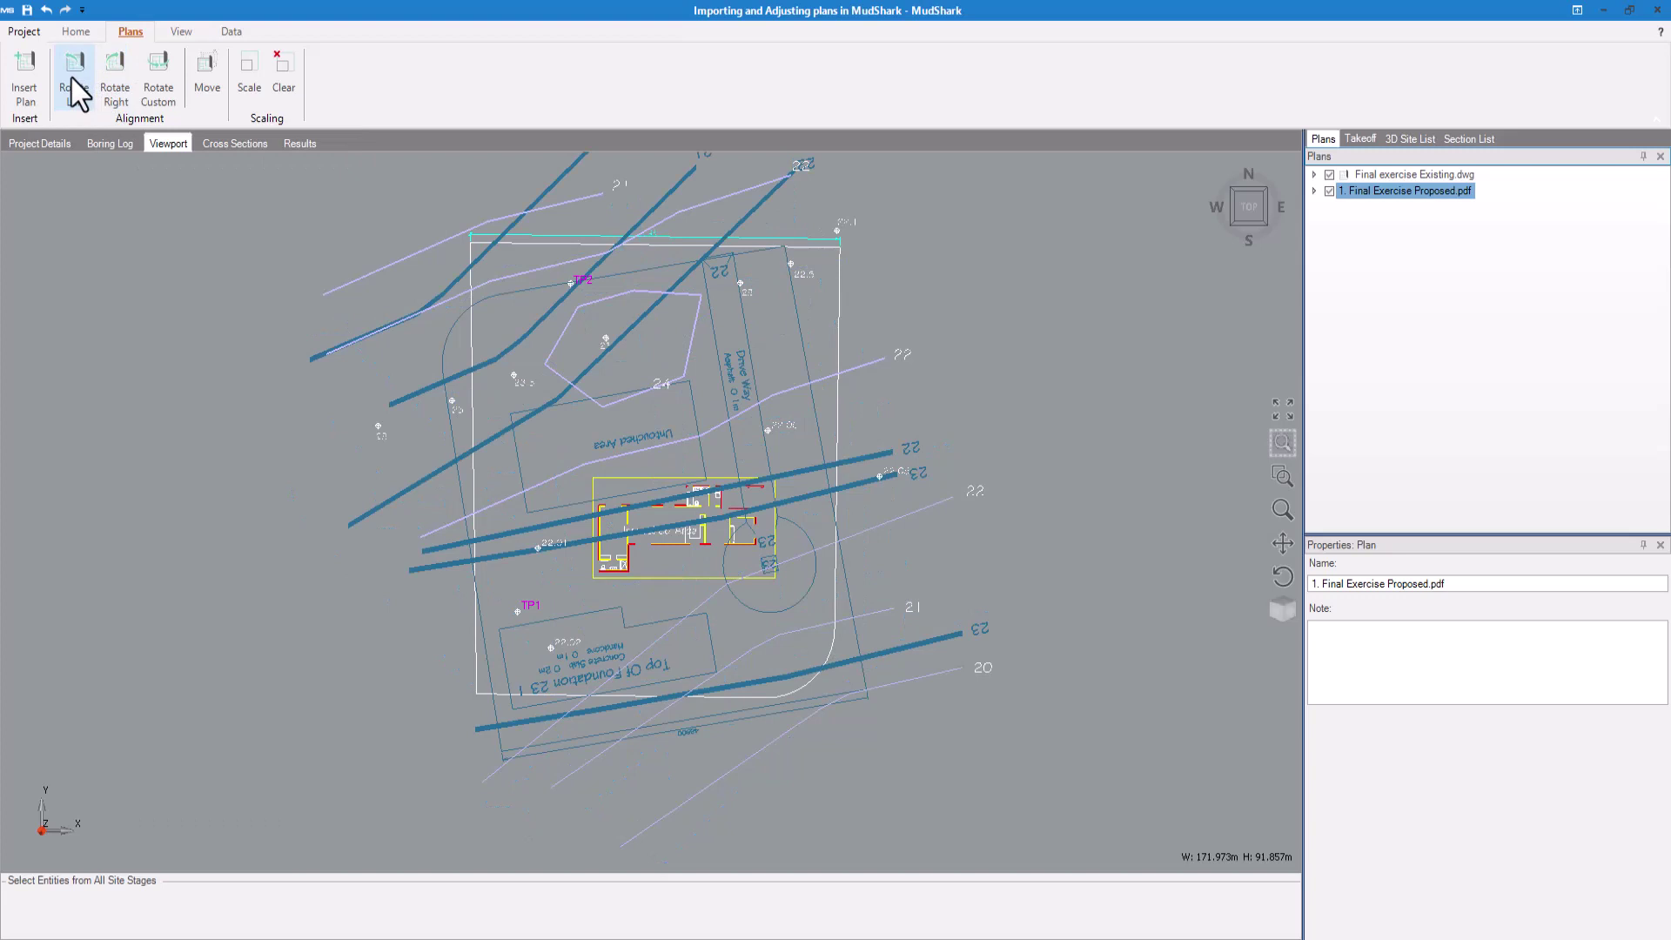
click(73, 81)
click(71, 78)
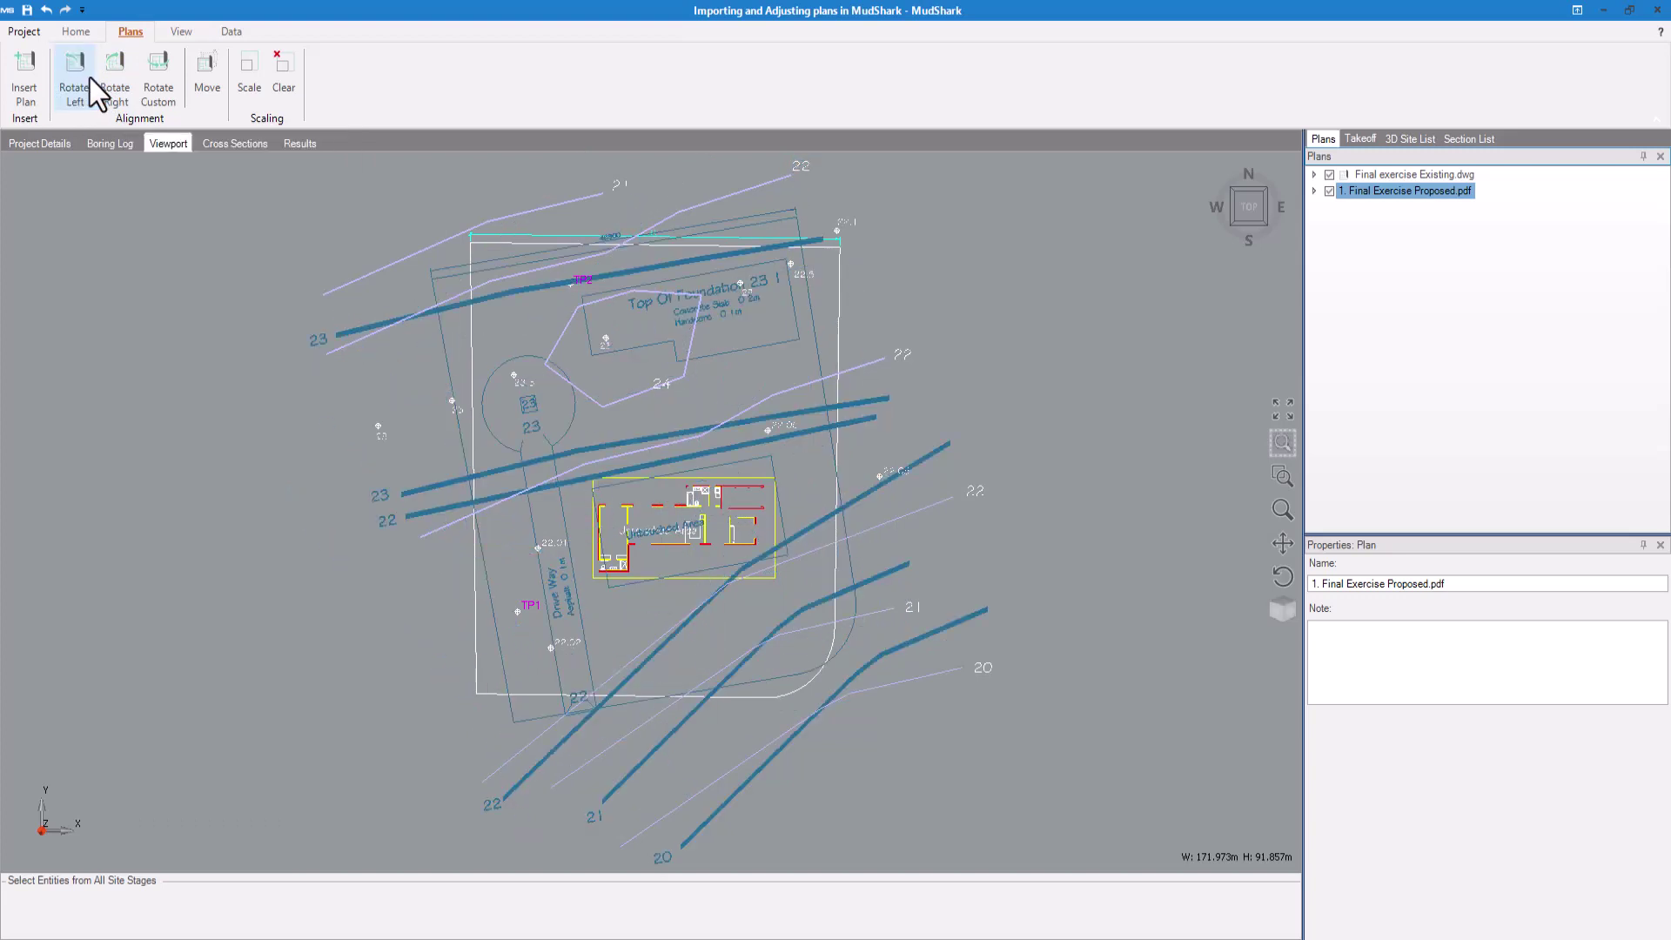
Step: Rotate Final Exercise Proposed.pdf in custom 5-degree increments, twice left and four times right, to align it with the existing plan
click(151, 80)
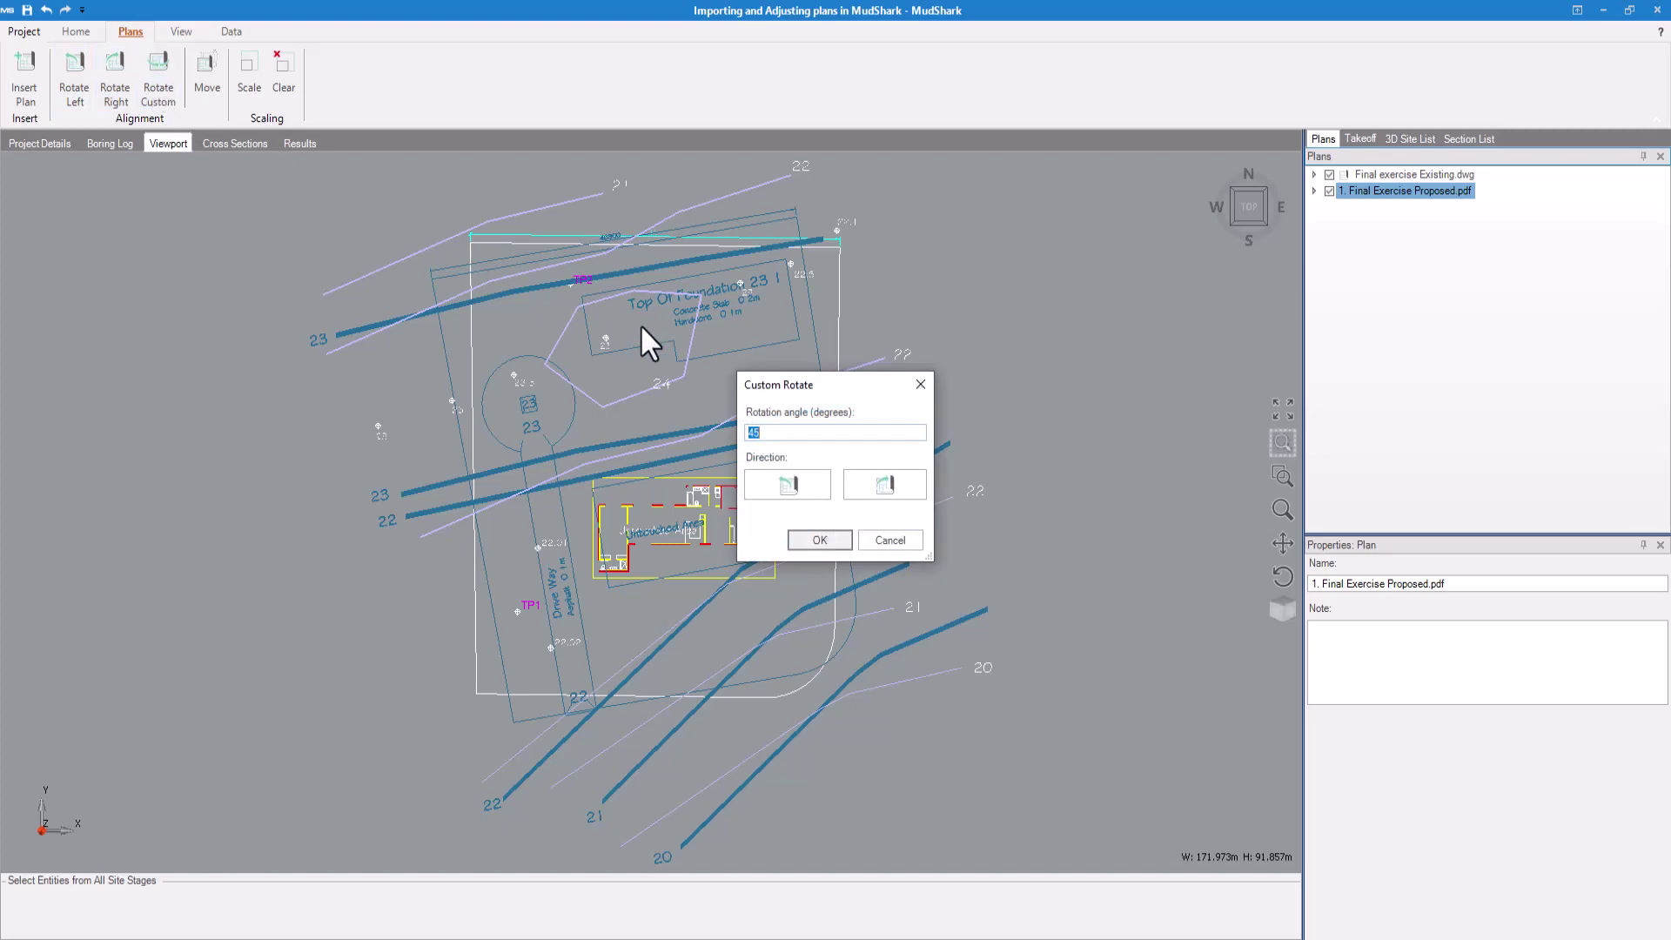
drag(790, 383, 1044, 332)
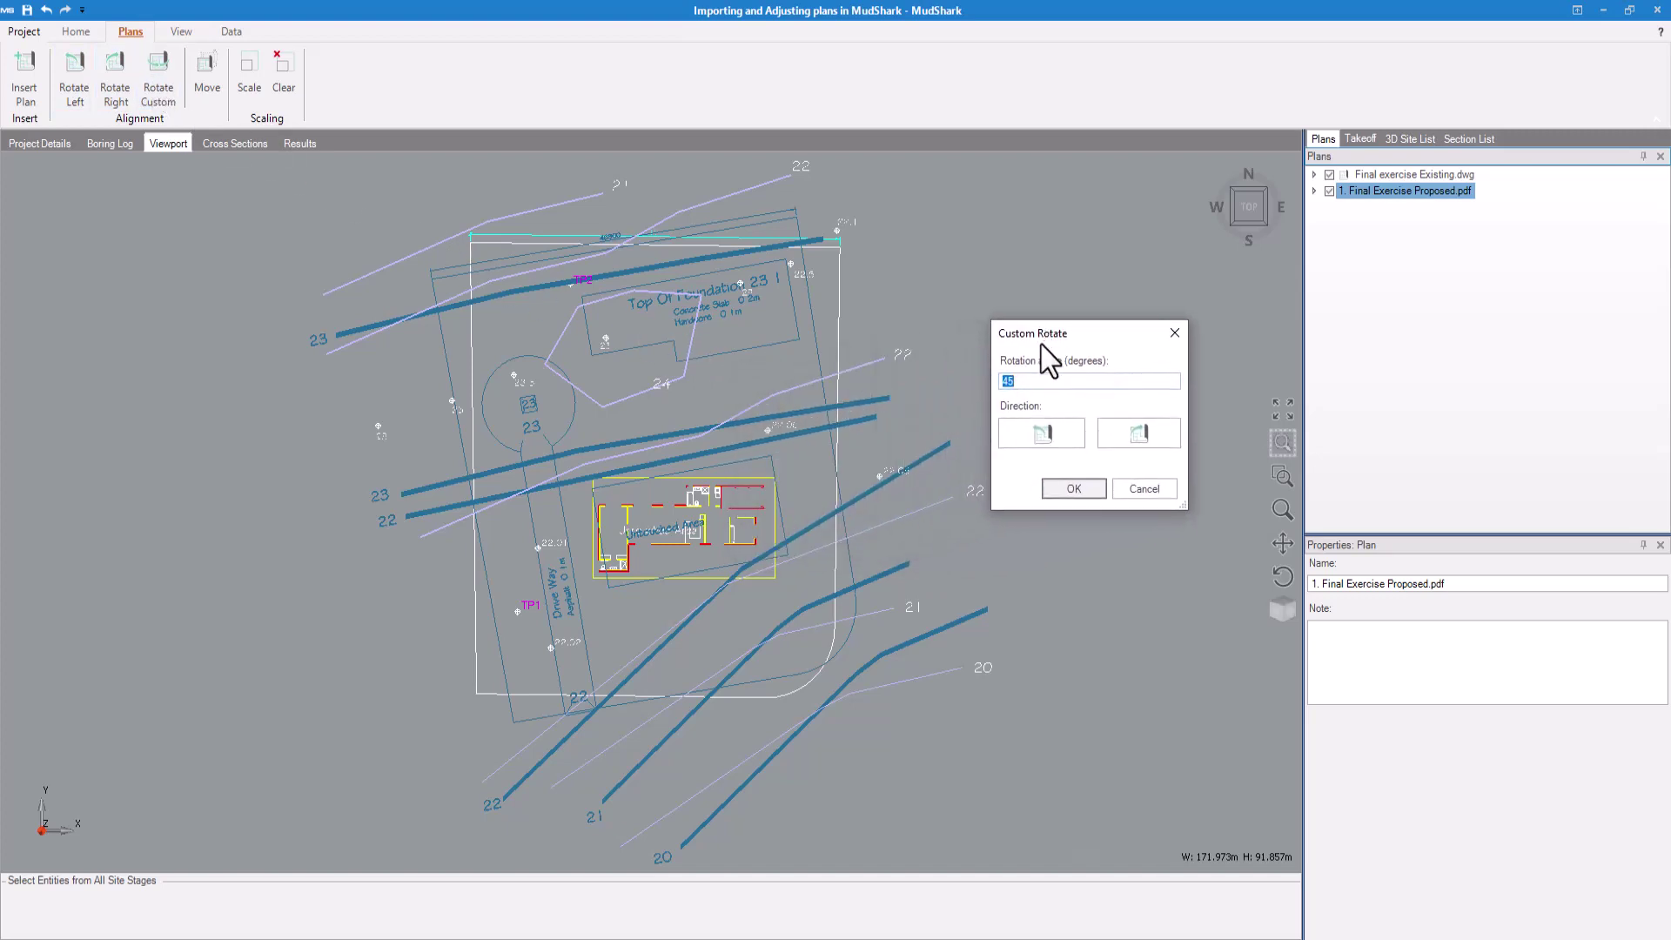
click(1041, 425)
click(1041, 426)
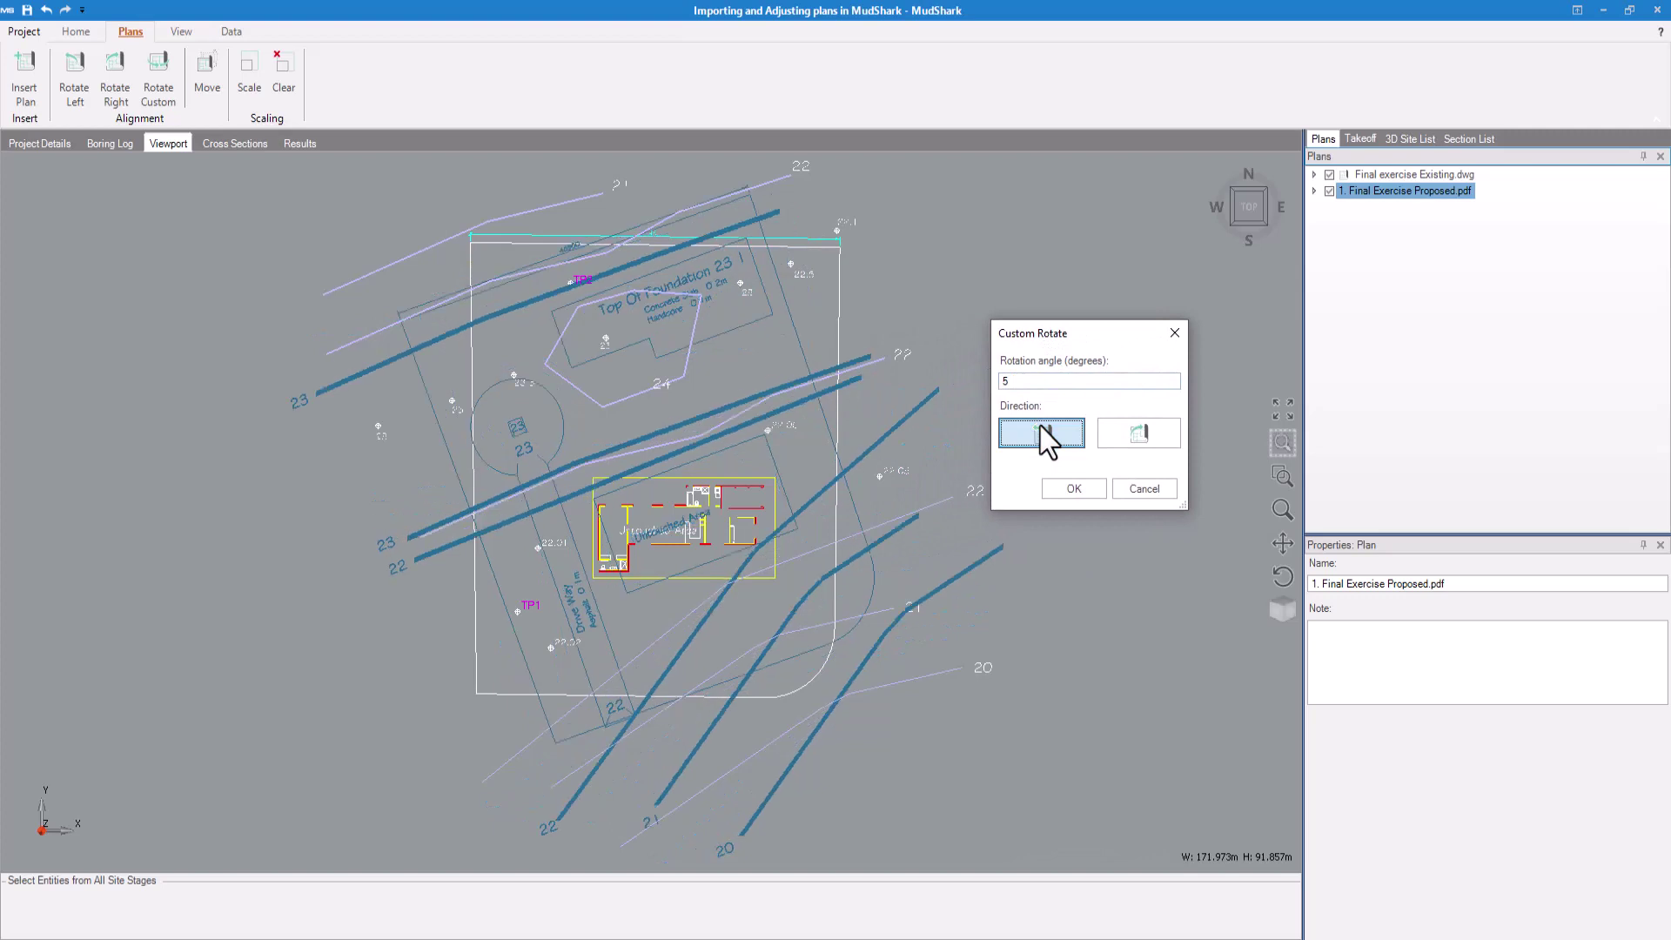
click(1109, 435)
click(1114, 435)
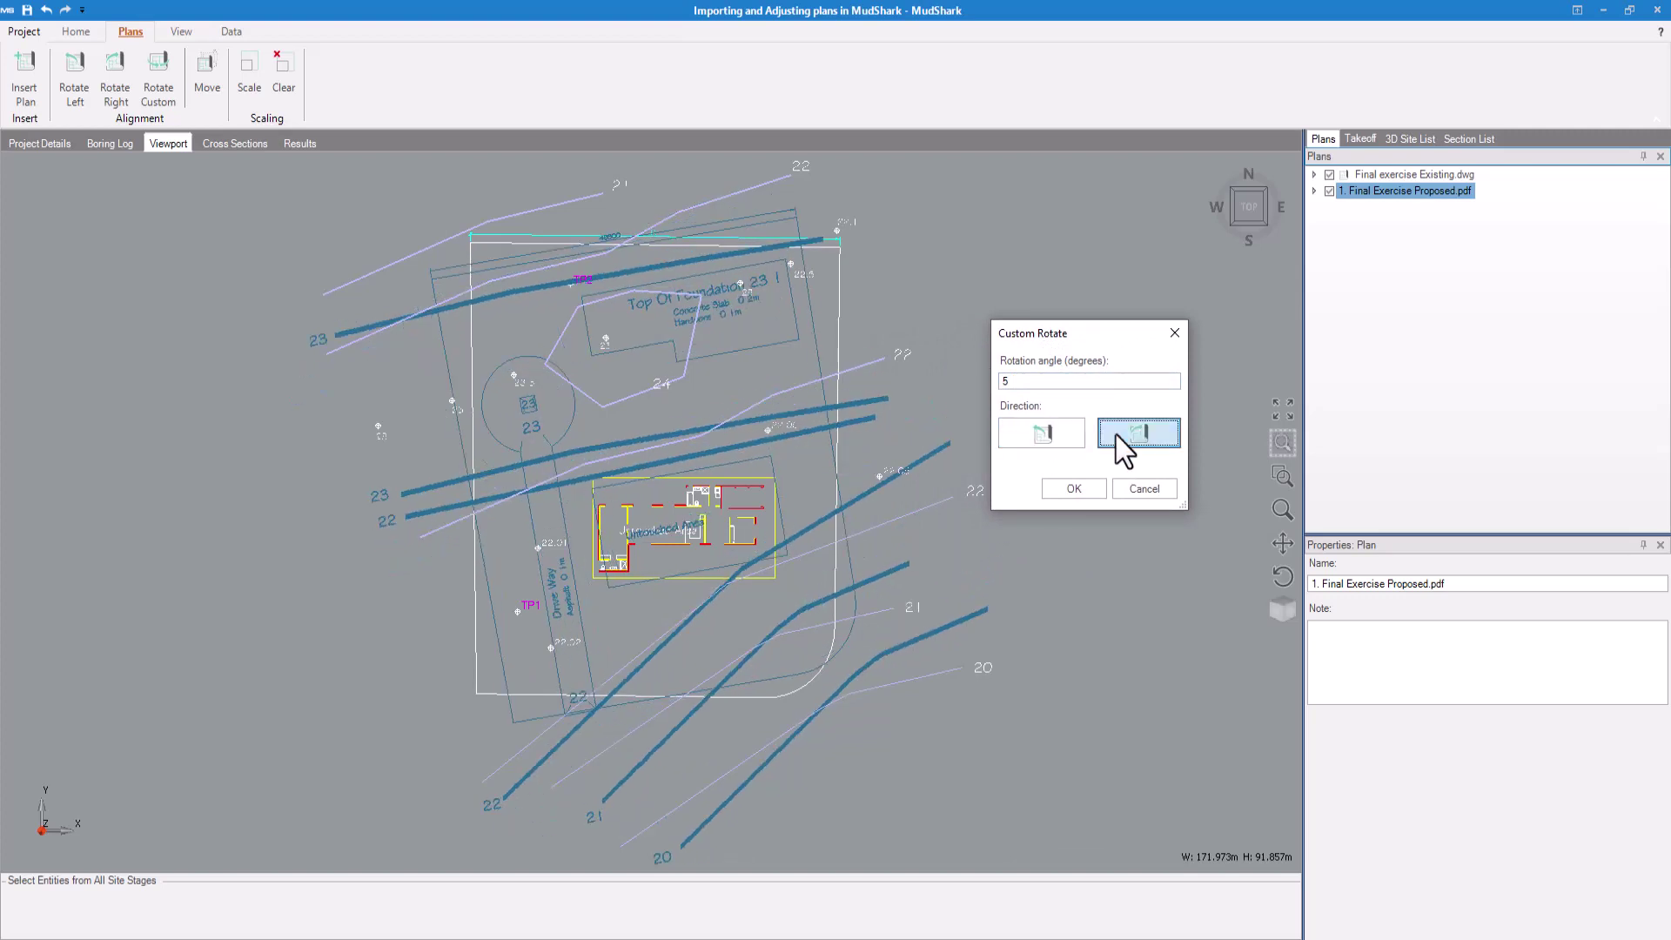
click(1116, 435)
click(1115, 436)
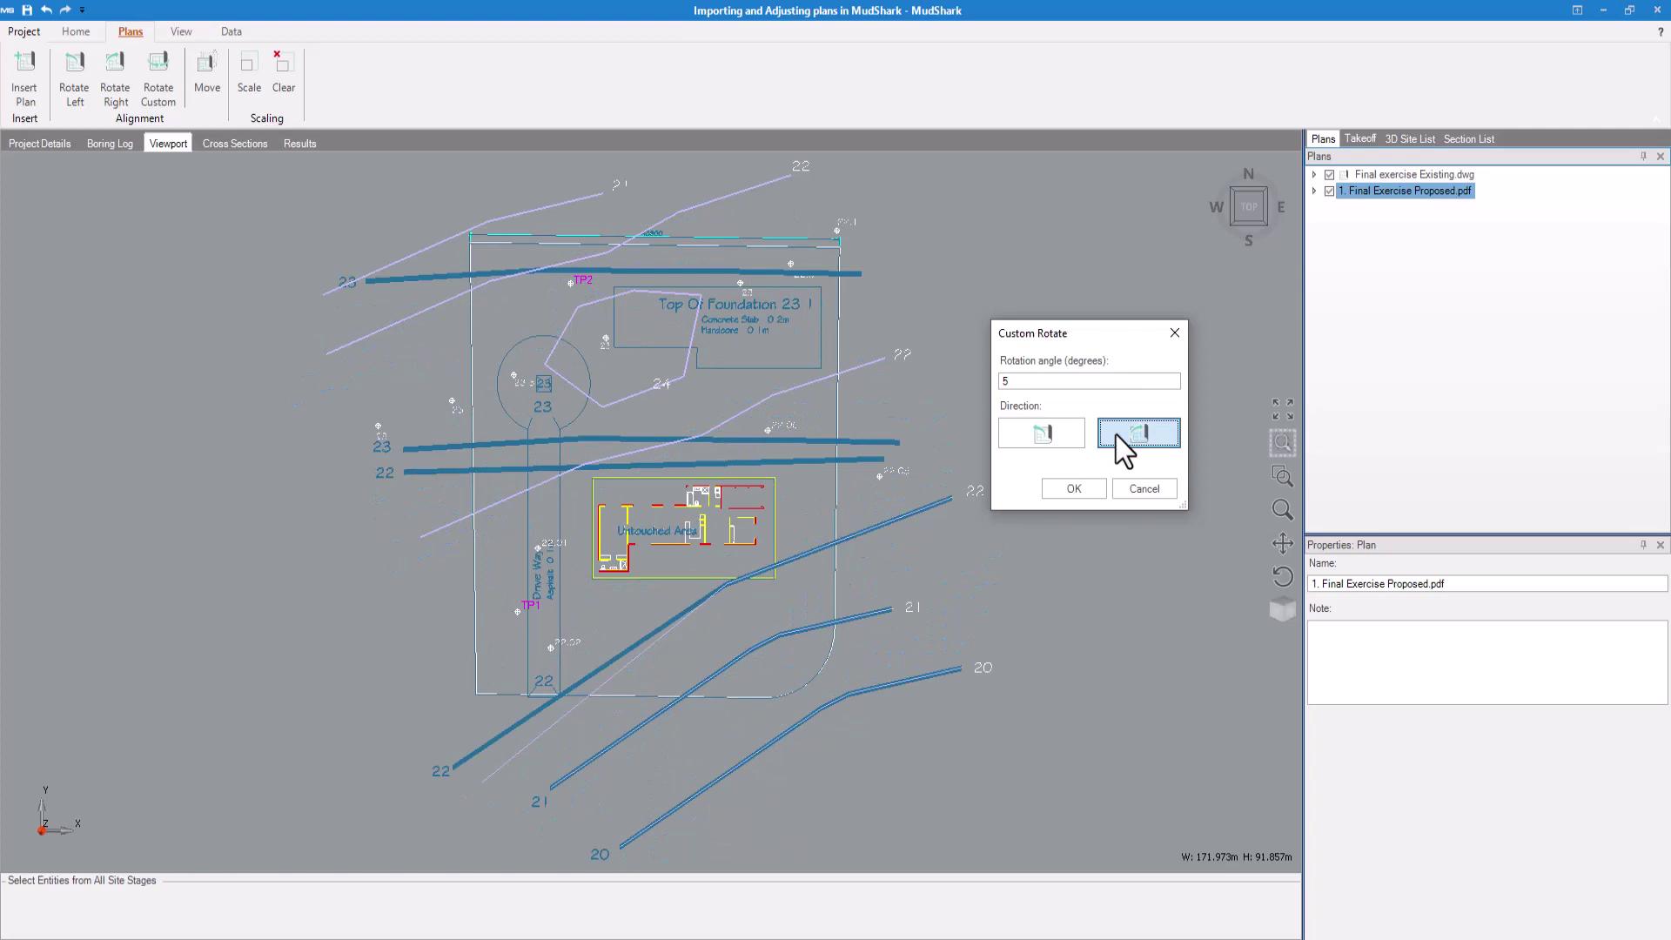
click(1078, 489)
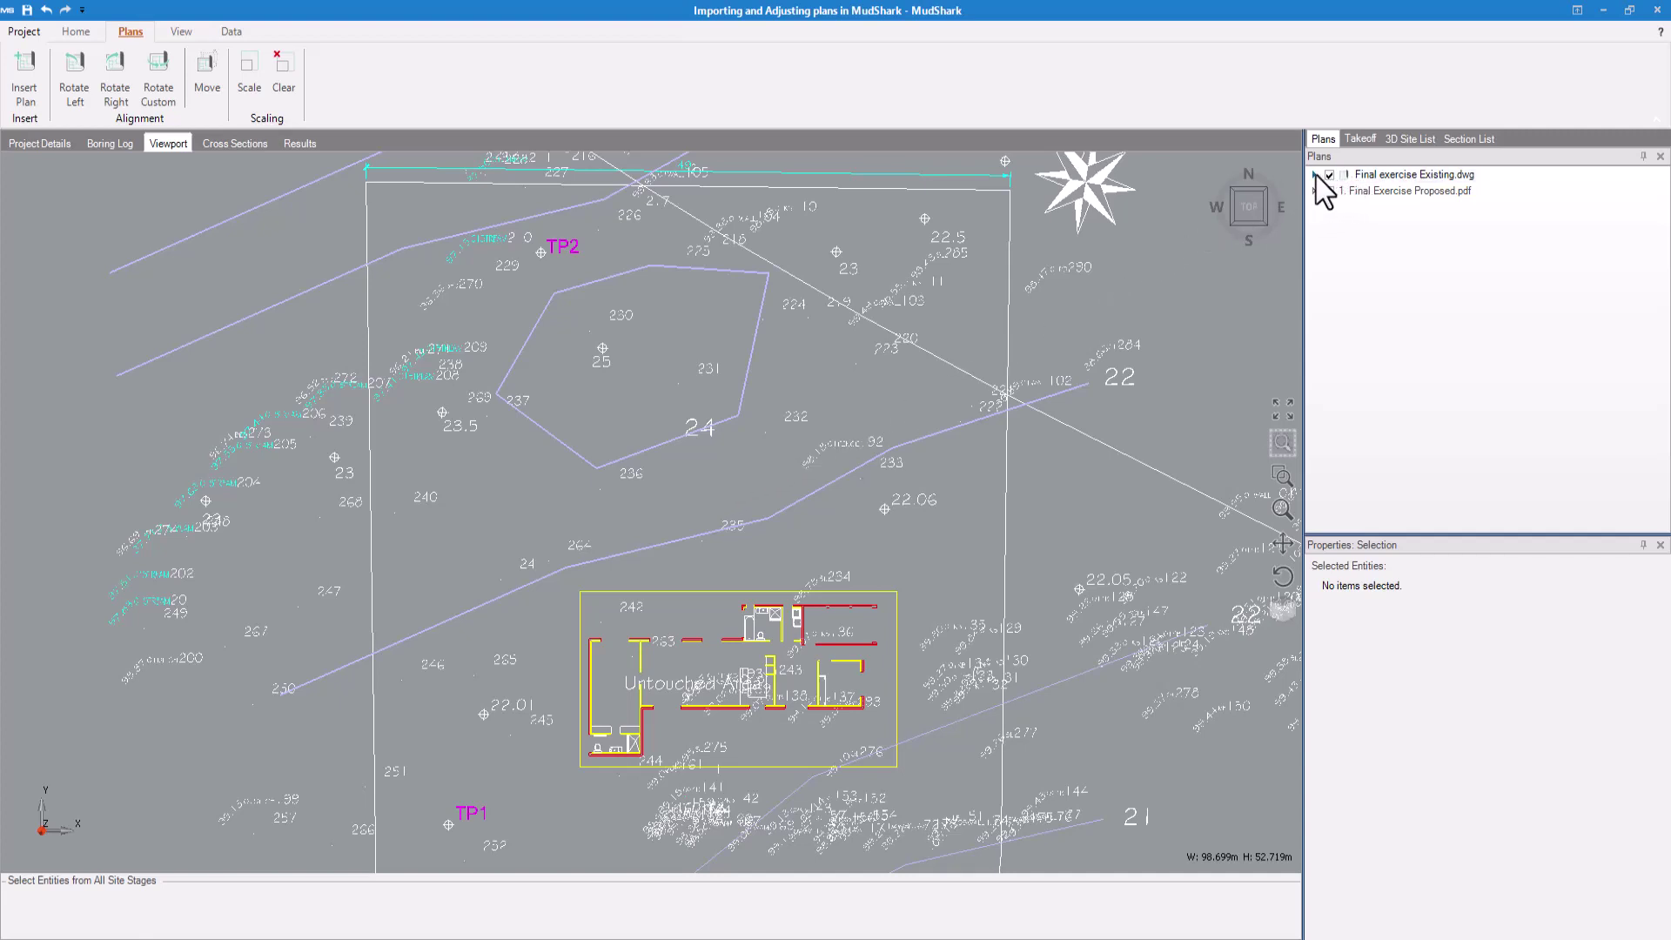
Step: Highlight the Points, PT and Survey layers of Final exercise Existing.dwg one by one, and hide Points and PT
click(1315, 175)
click(1359, 192)
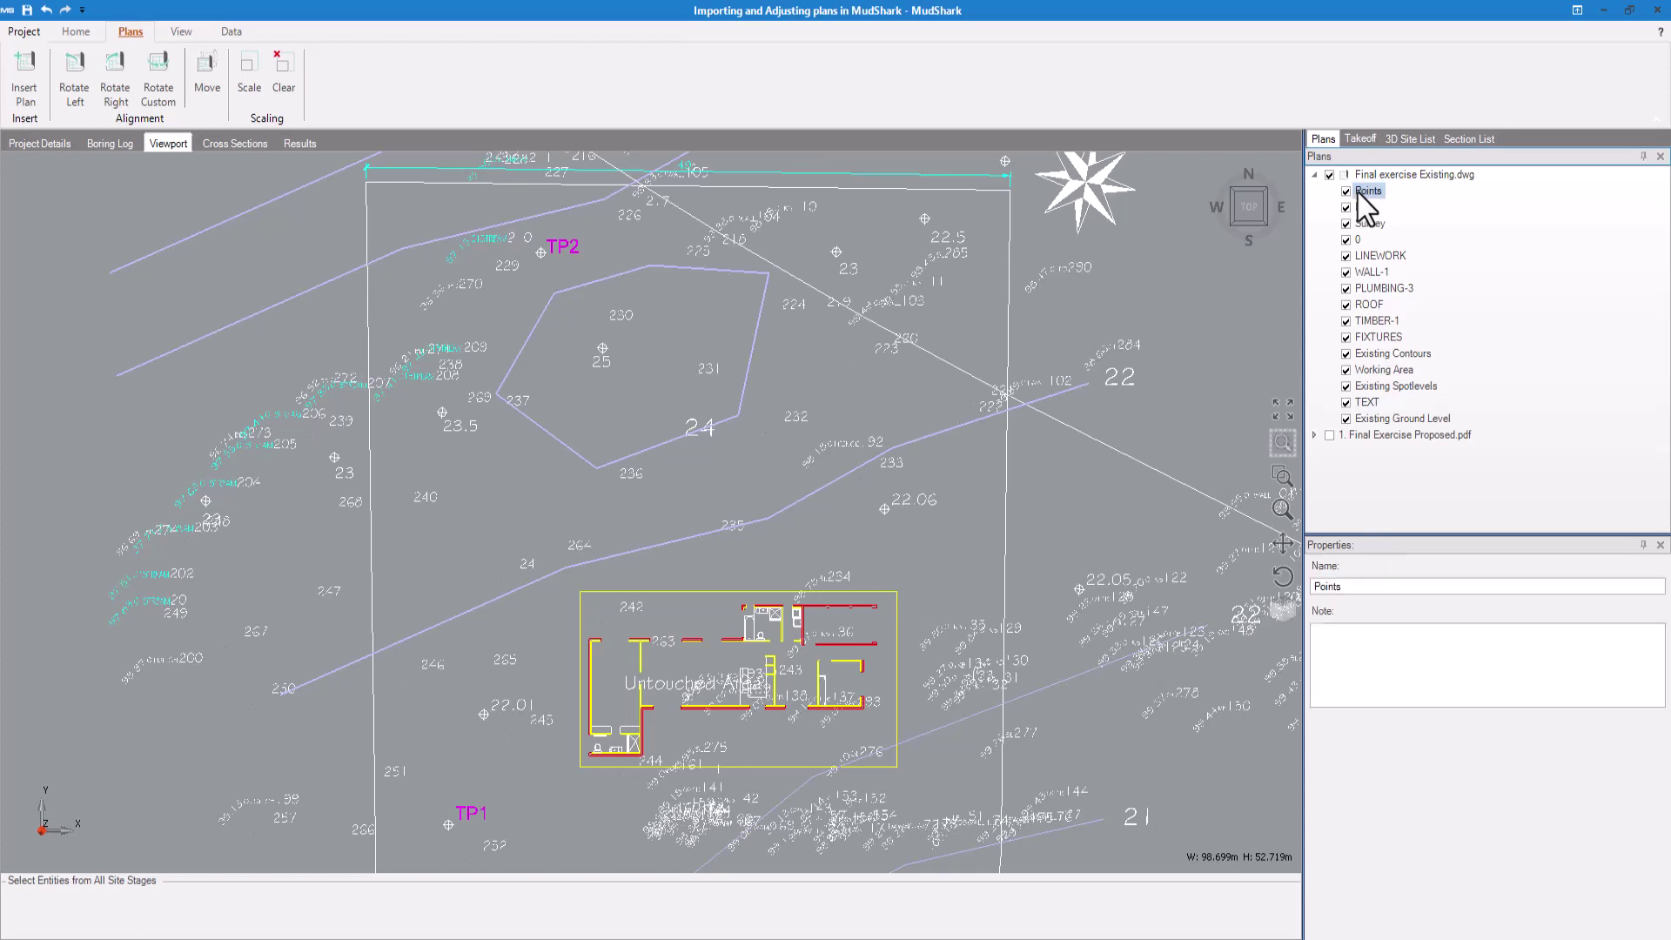
click(1358, 209)
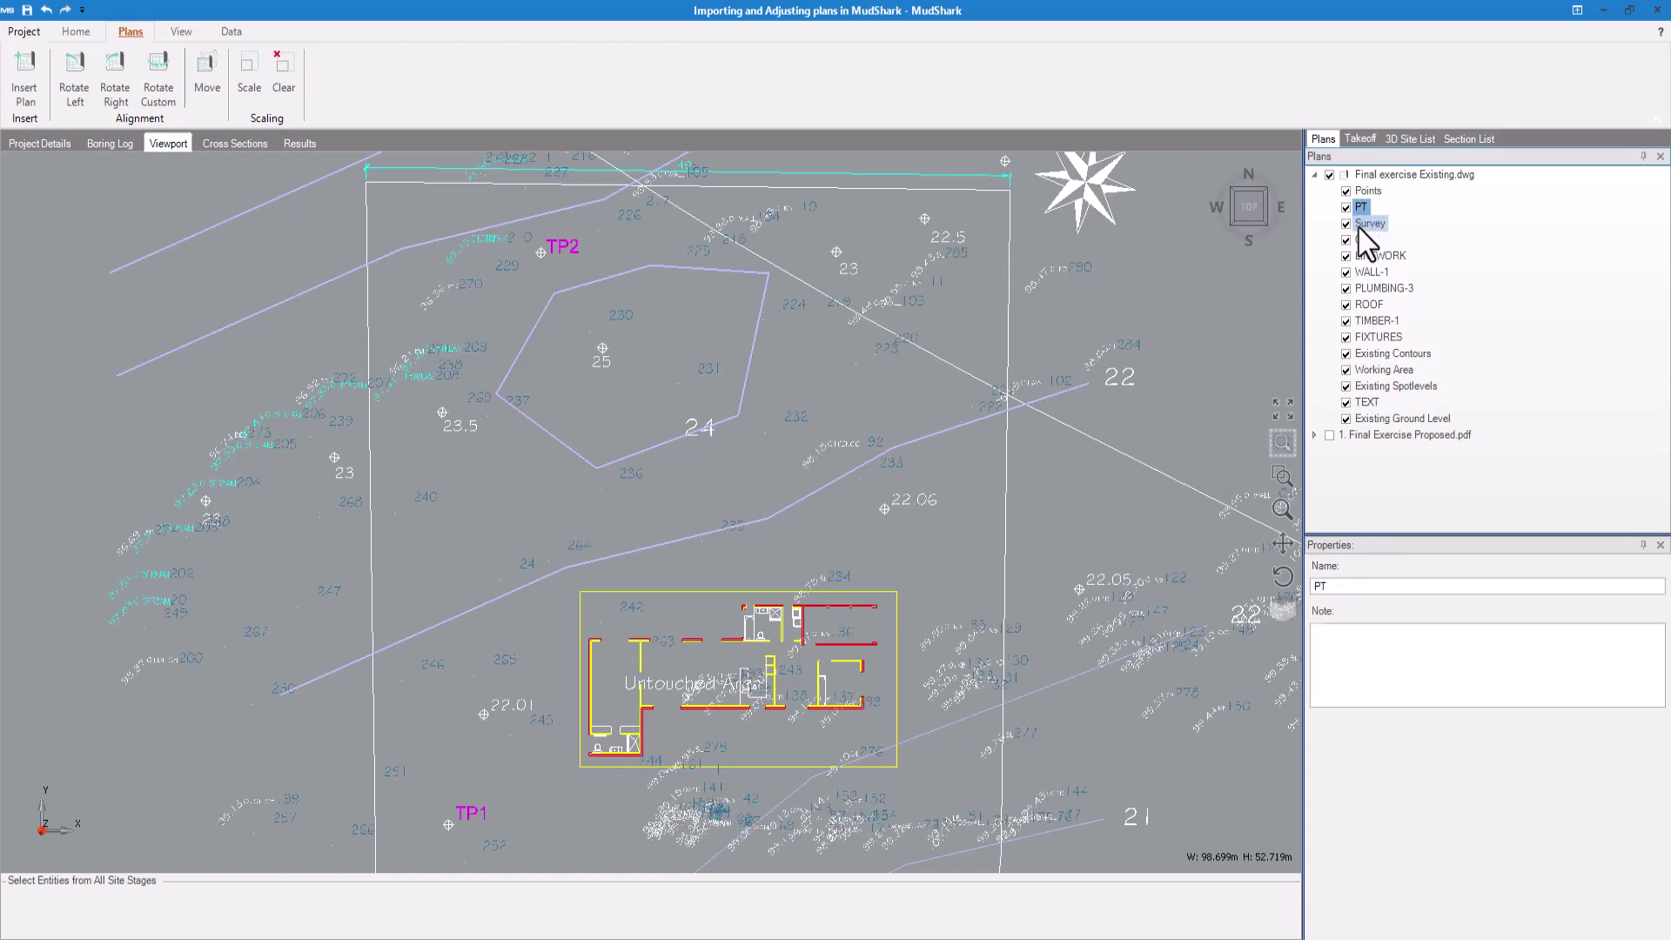
click(1362, 224)
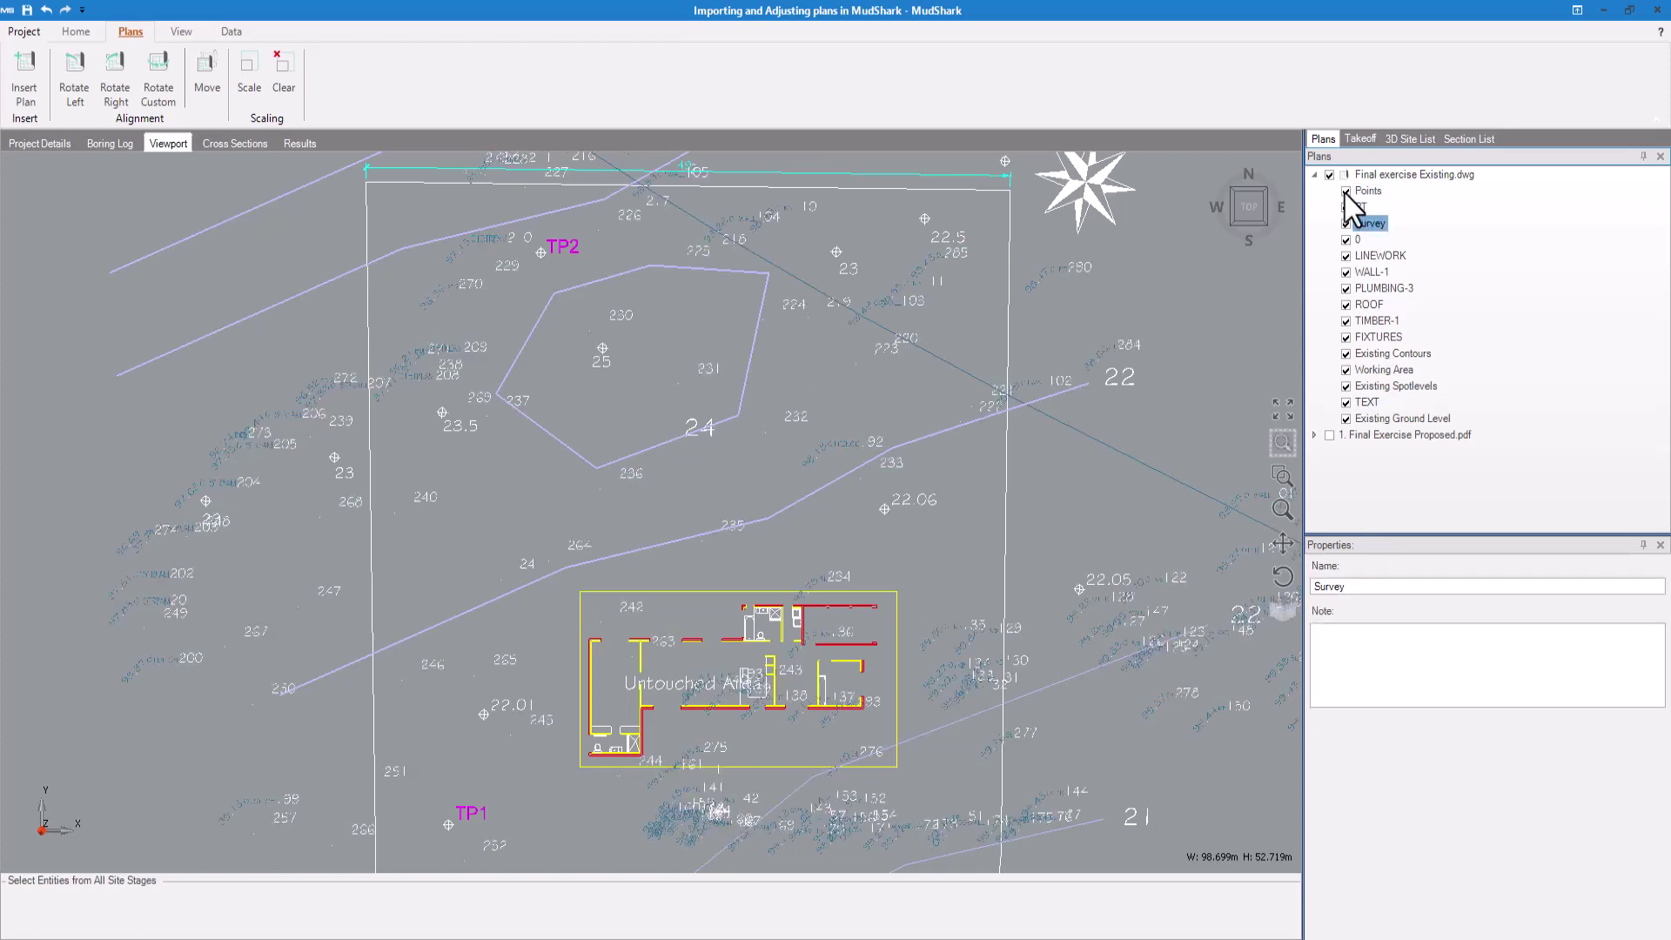
click(1346, 192)
click(1346, 207)
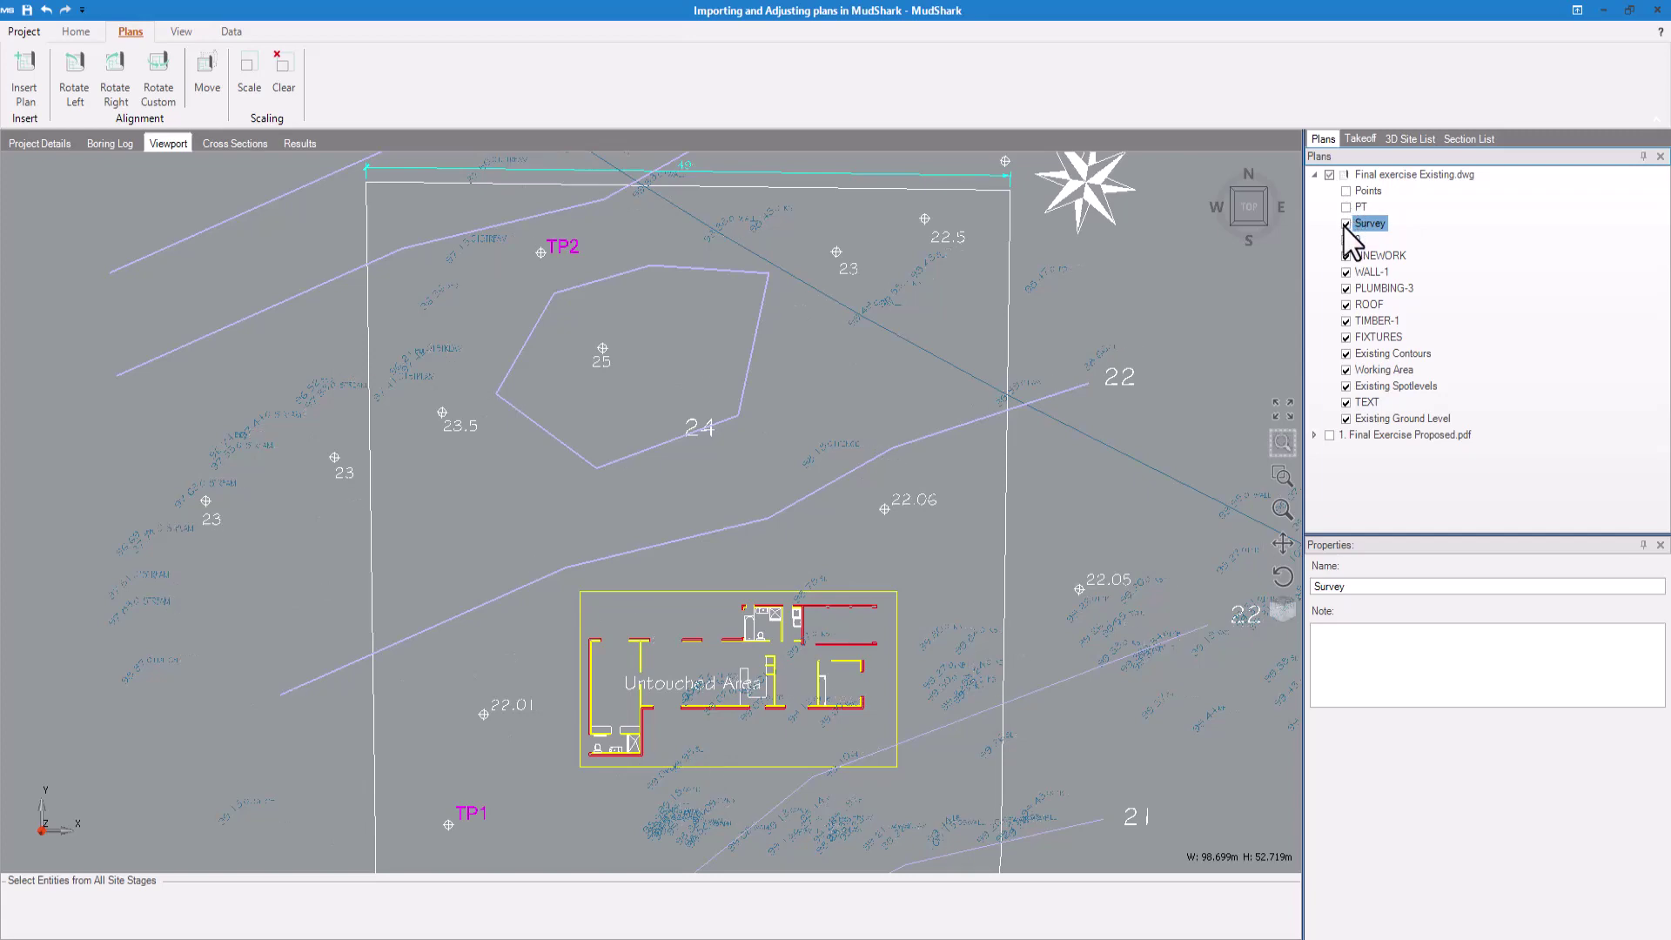